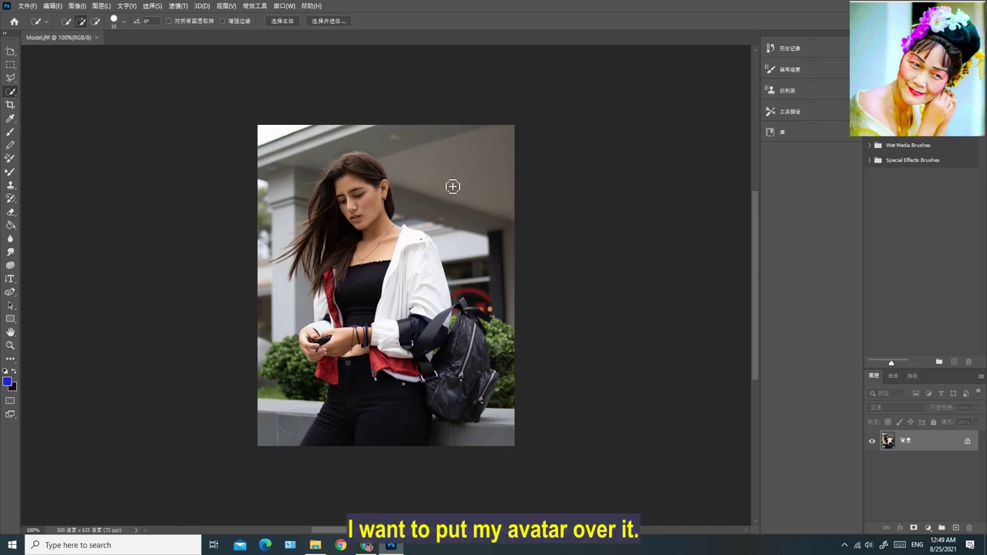
Switch to File Explorer and open the avatar photo folder inside Videos, keeping the model photo's canvas partly in view.
click(315, 545)
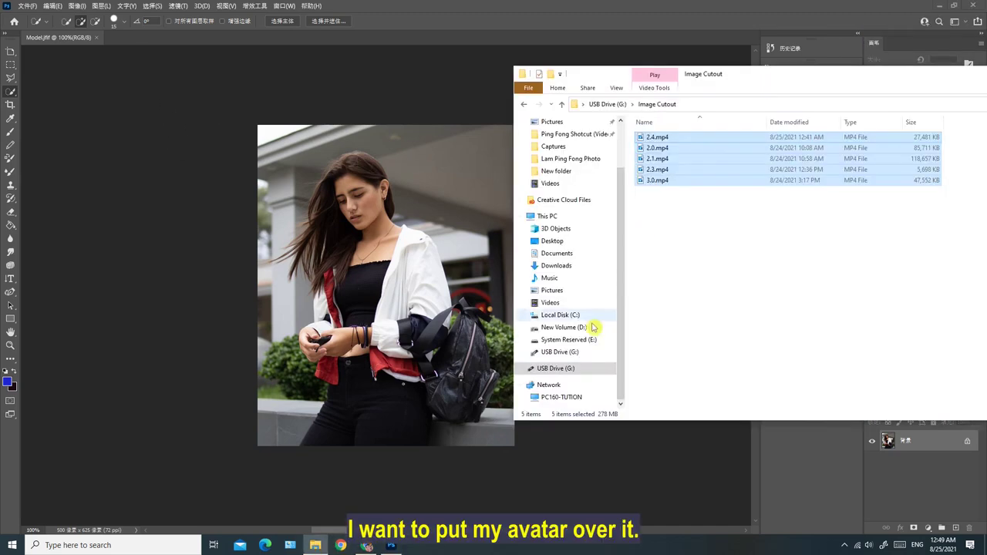
click(550, 183)
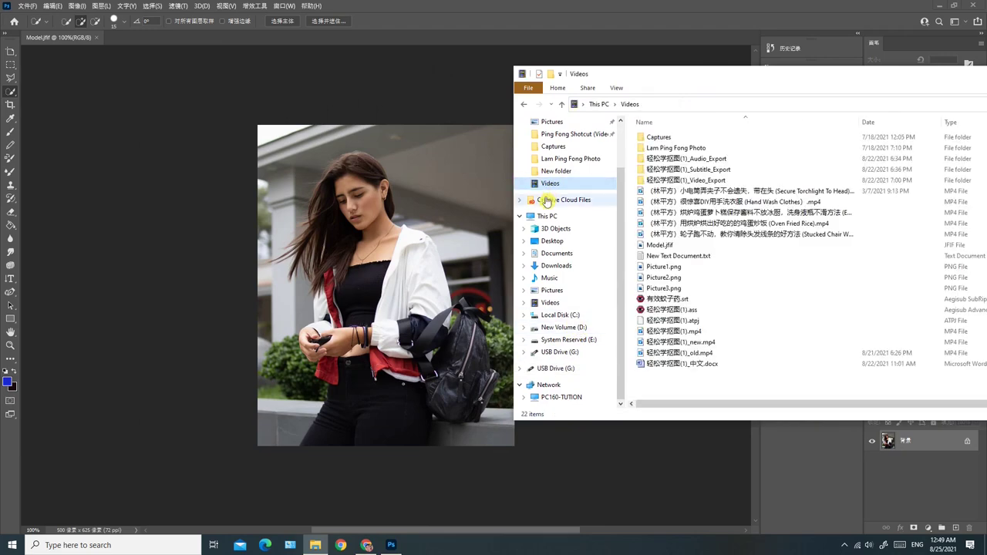
click(673, 148)
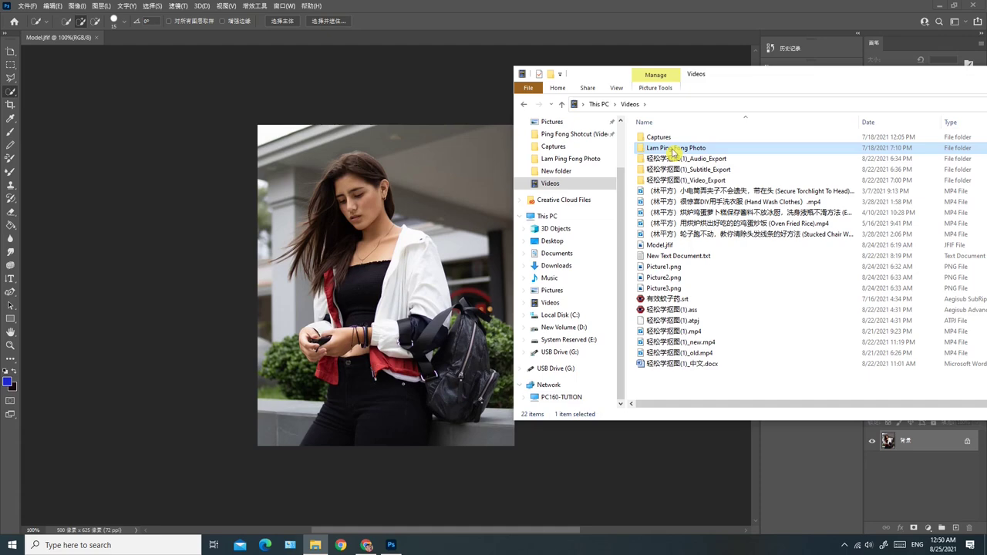
double_click(672, 148)
drag(826, 77, 764, 79)
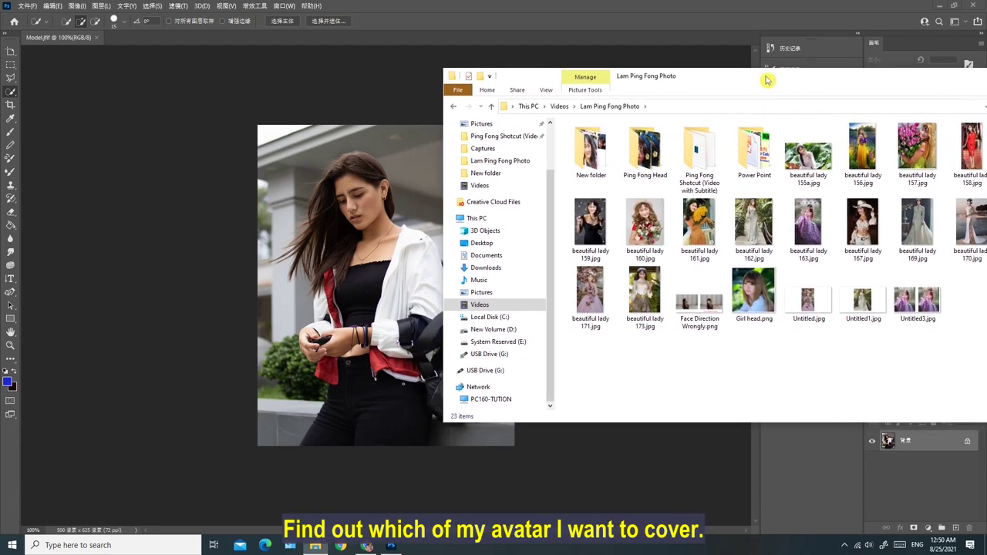
Open the head photos subfolder and place its last PNG portrait onto the Model.jfif canvas in Photoshop.
double_click(655, 159)
scroll(654, 163, down, 10)
drag(679, 81, 906, 70)
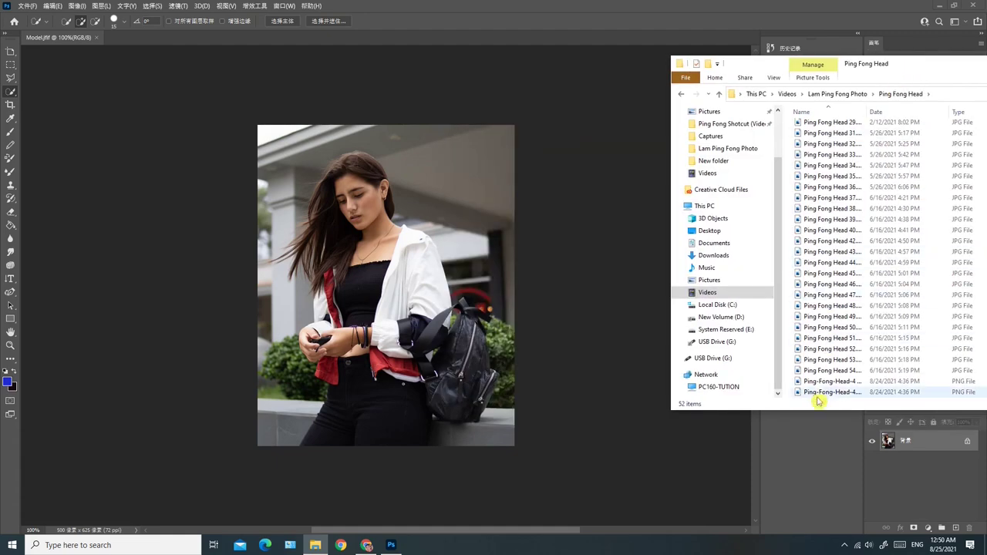
drag(818, 397, 501, 334)
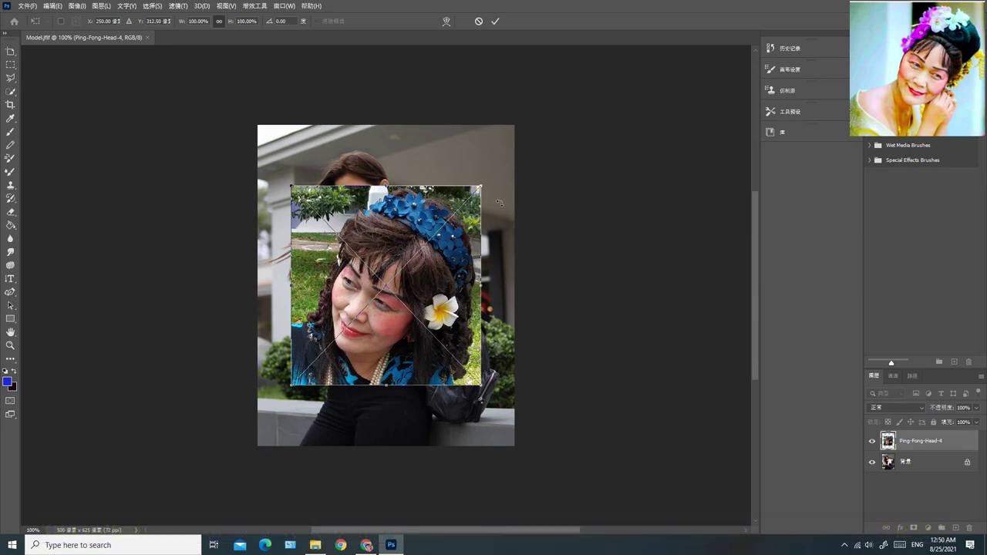
Commit the placed portrait and roughly select the woman's head with the Quick Selection tool.
right_click(12, 93)
click(33, 101)
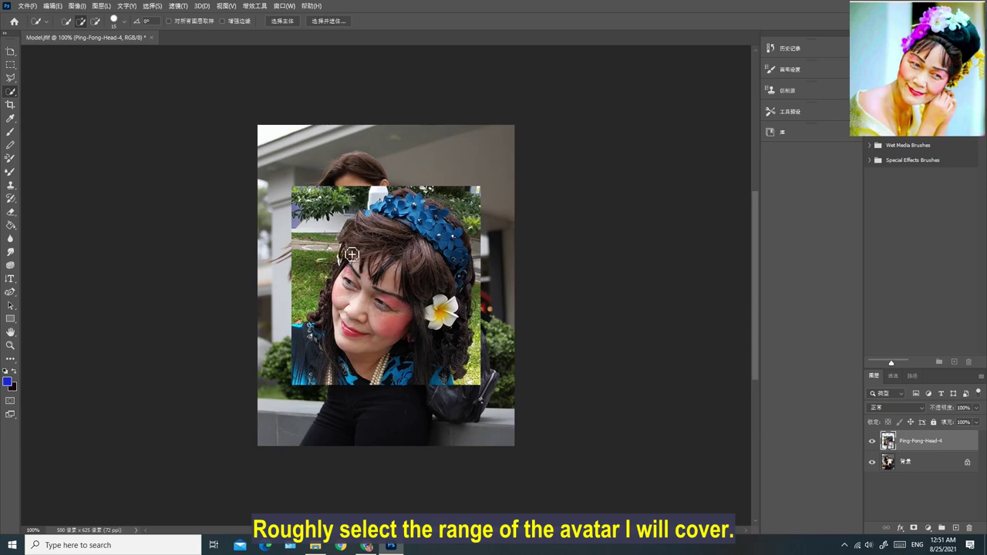
mouse_move(351, 257)
mouse_down()
mouse_move(351, 232)
mouse_move(403, 198)
mouse_move(449, 217)
mouse_move(467, 292)
mouse_move(466, 351)
mouse_move(445, 375)
mouse_move(340, 381)
mouse_move(310, 336)
mouse_move(320, 320)
mouse_up()
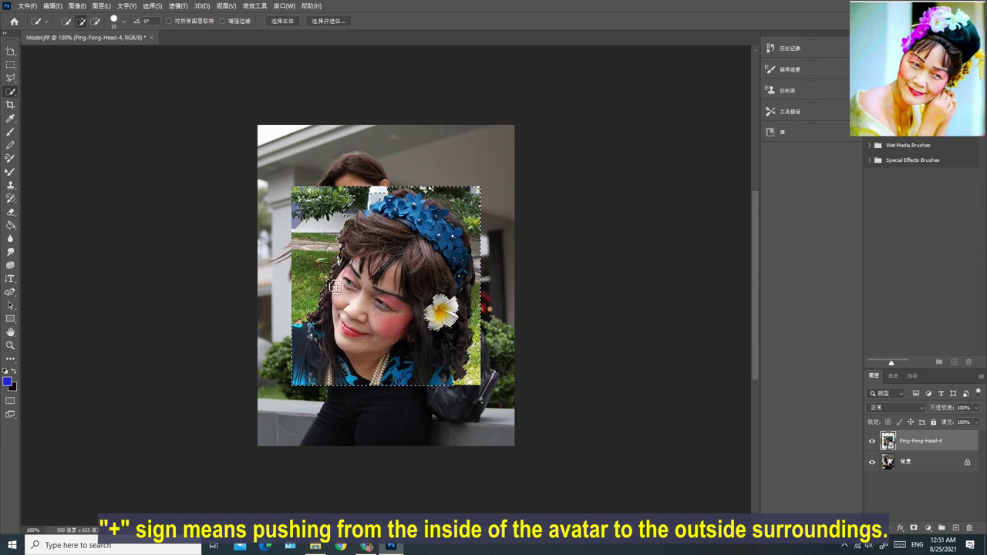
click(344, 456)
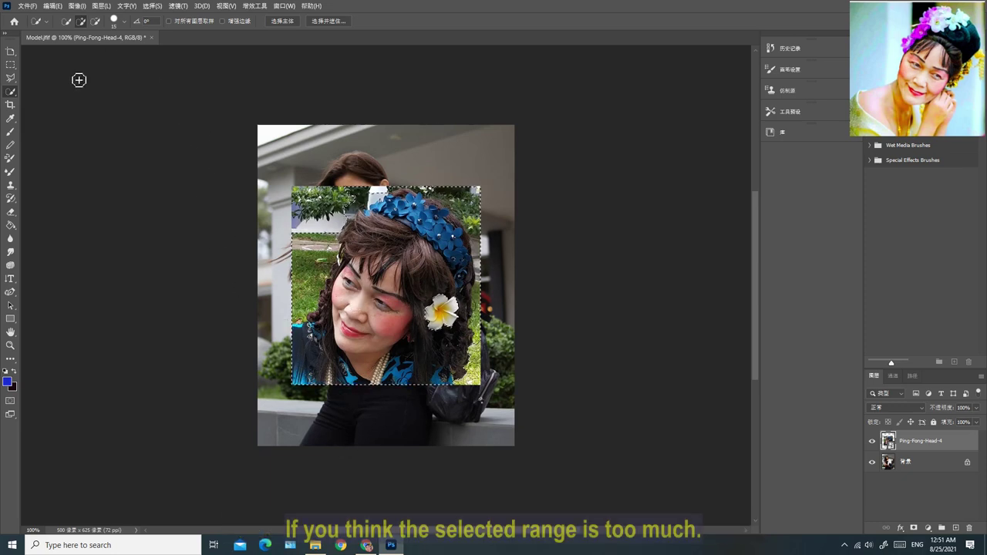
Subtract the excess background beside the head from the selection, then return the Quick Selection tool to add mode.
click(96, 26)
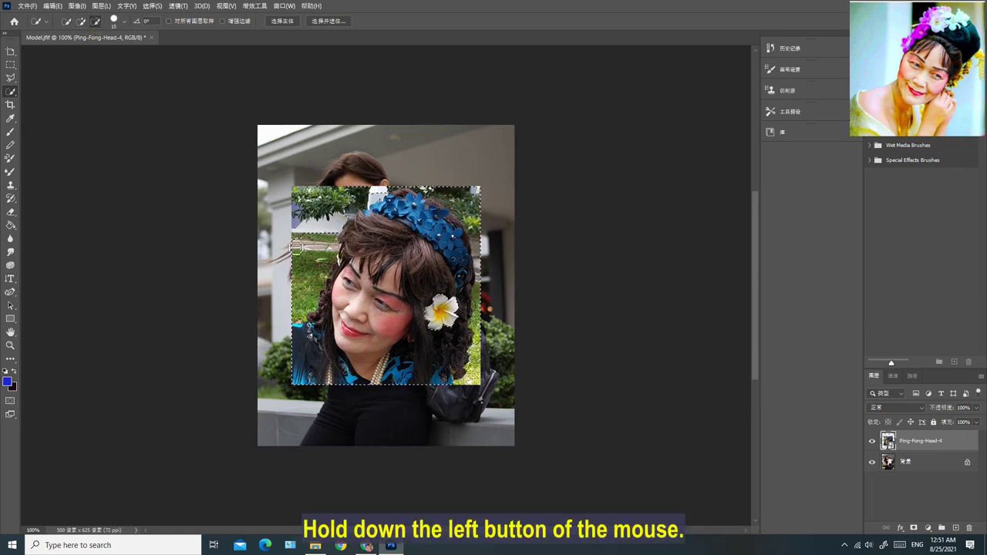
mouse_move(293, 262)
mouse_down()
mouse_move(315, 215)
mouse_move(305, 247)
mouse_up()
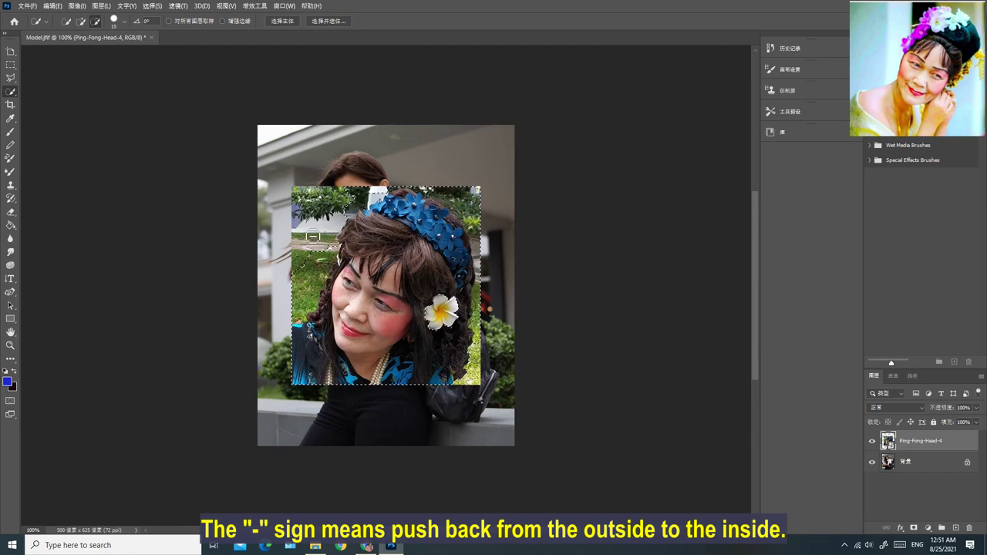
drag(306, 264, 296, 289)
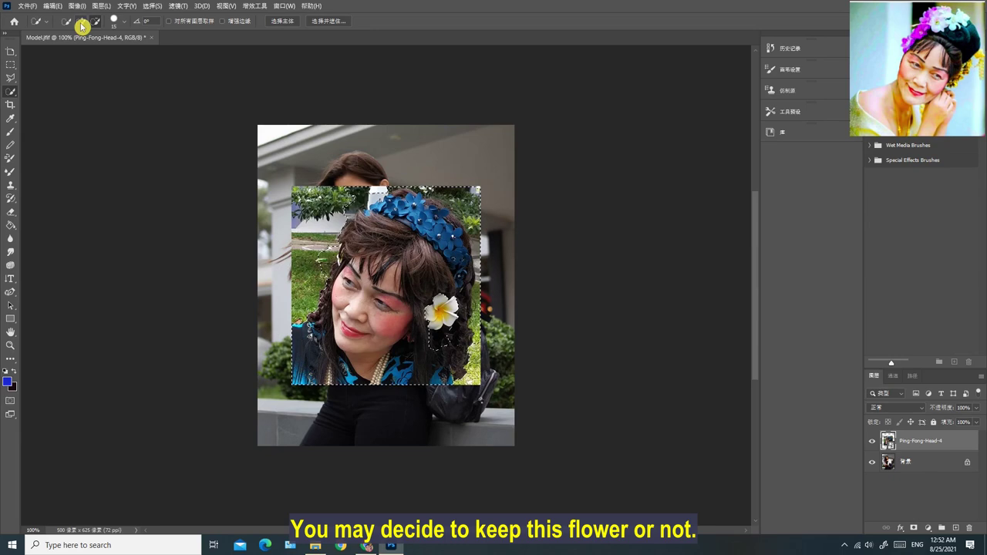
click(81, 22)
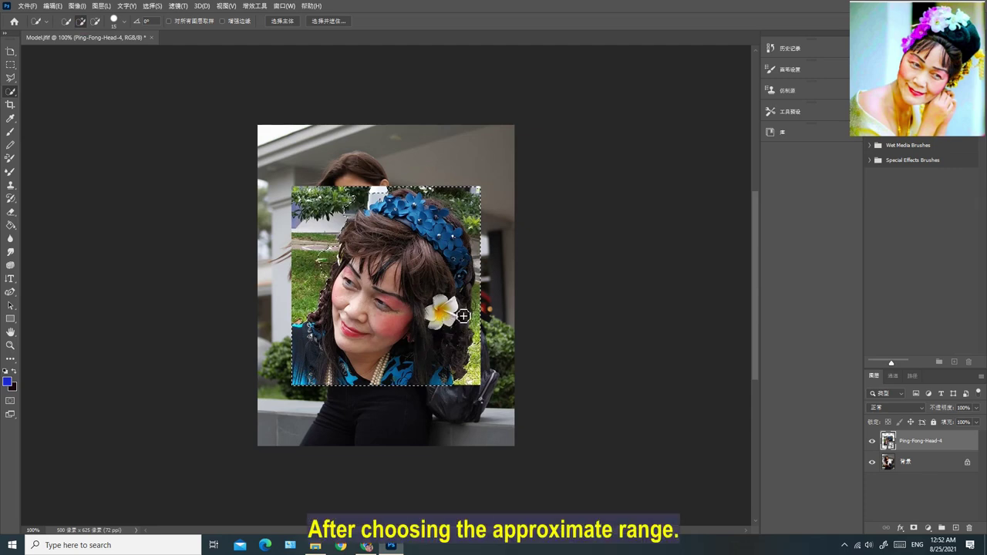
Copy the selected head to a new layer with Layer Via Copy and hide the original portrait layer.
right_click(377, 286)
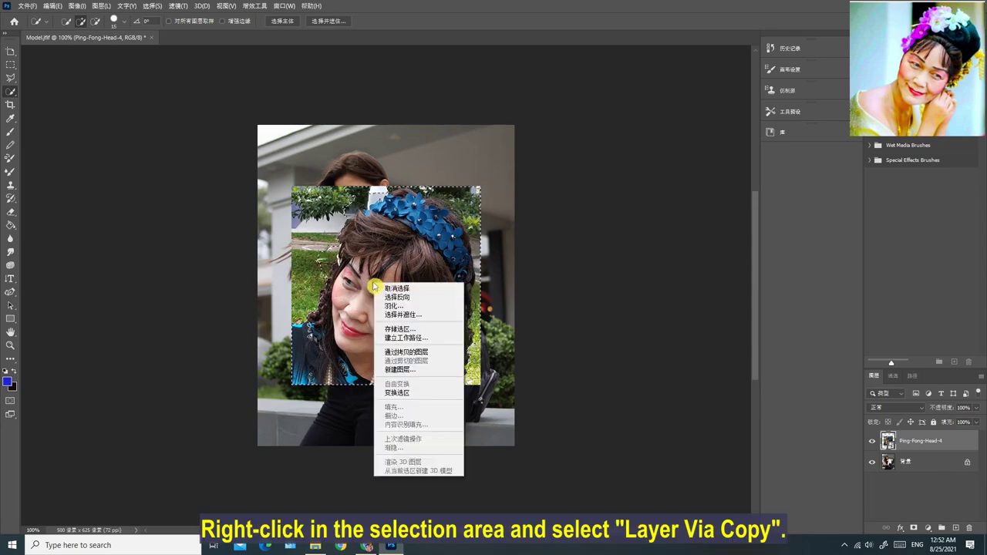
click(404, 353)
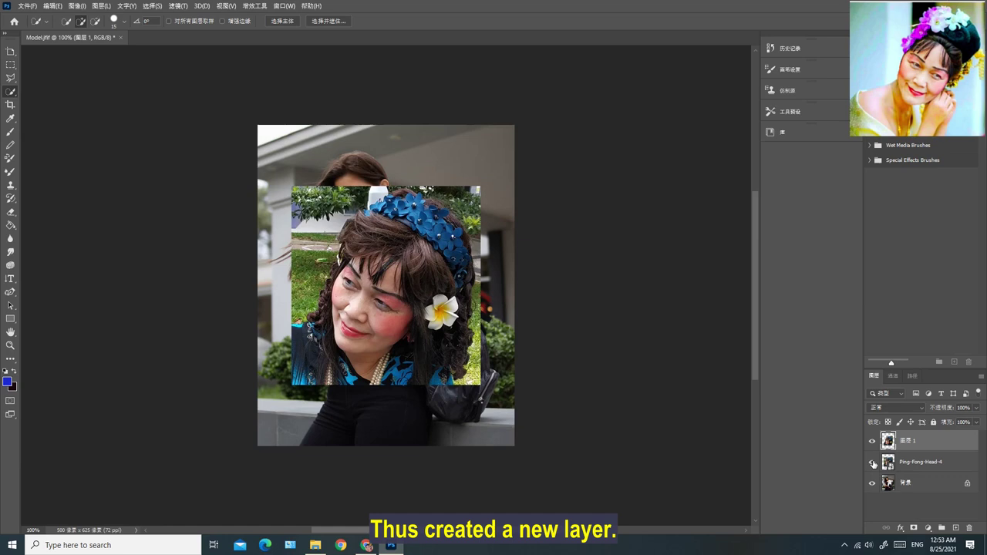
click(909, 461)
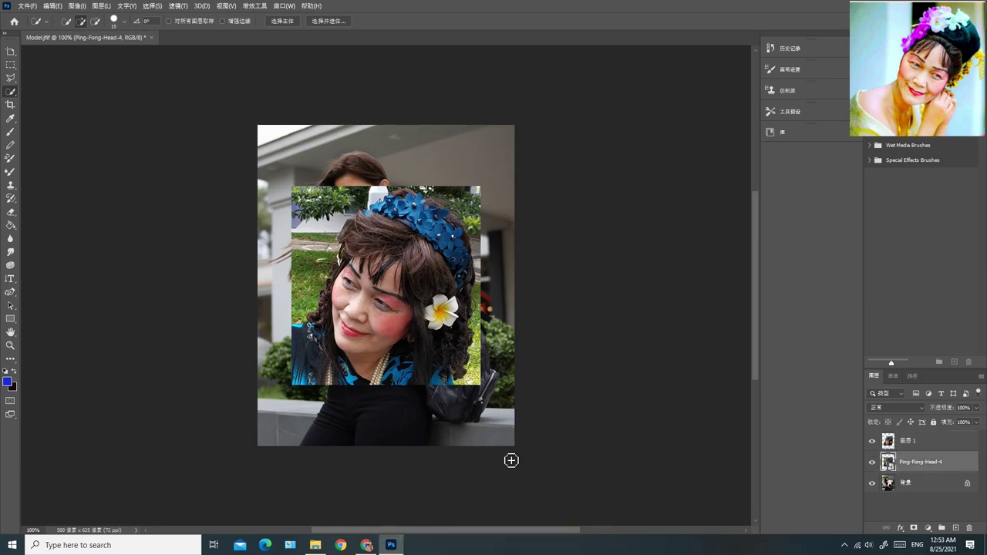
click(872, 462)
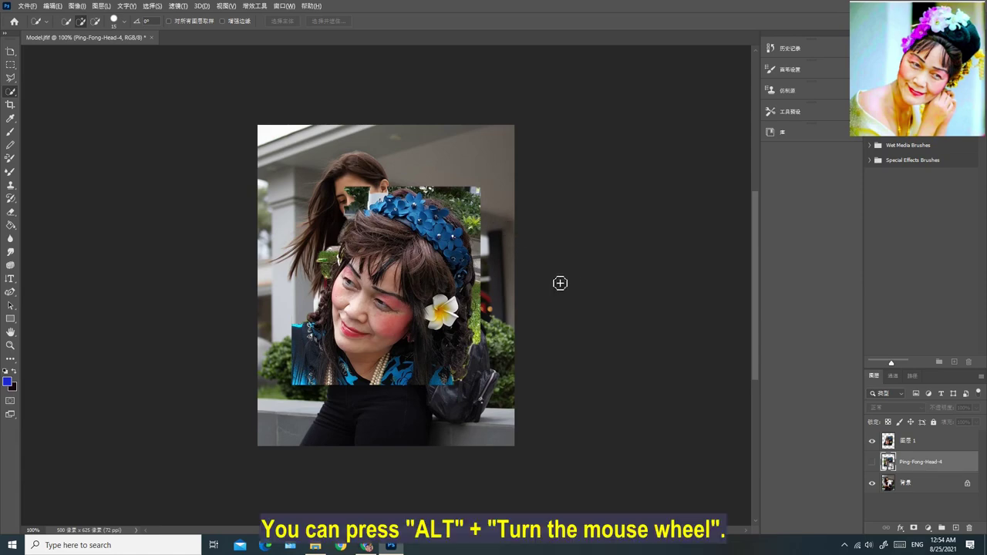
Rotate the copied head layer to about -28.5° with Free Transform and reposition it over the model.
scroll(558, 283, up, 5)
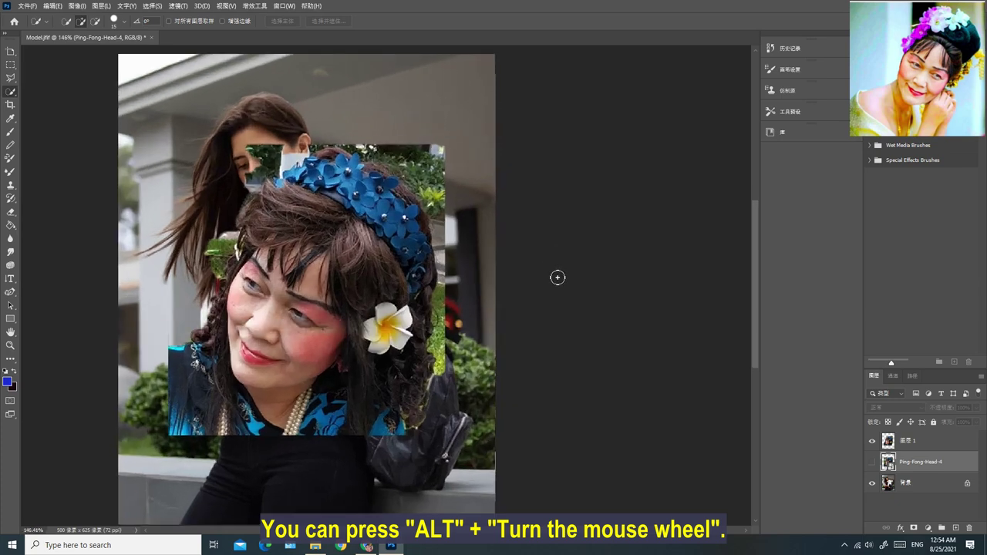
drag(535, 531, 494, 530)
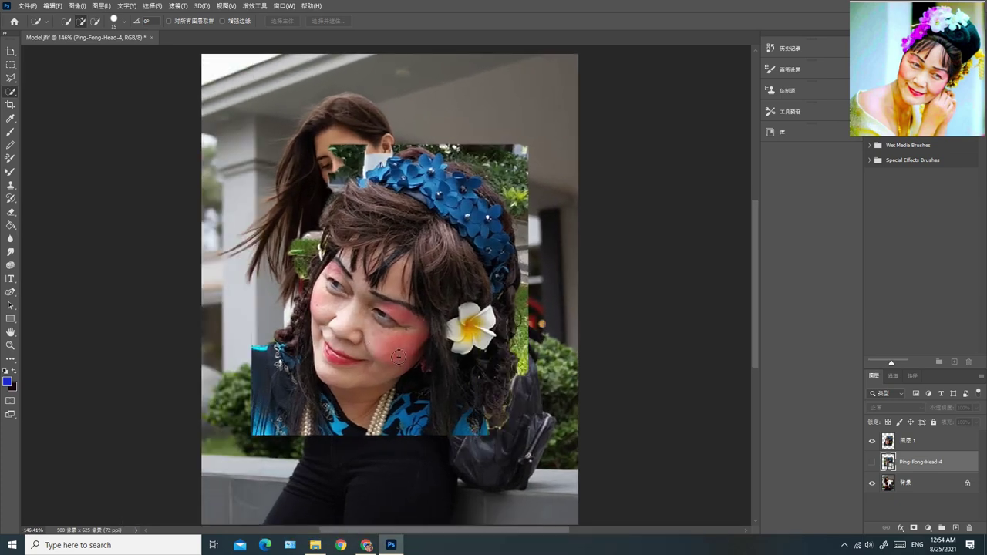
click(900, 442)
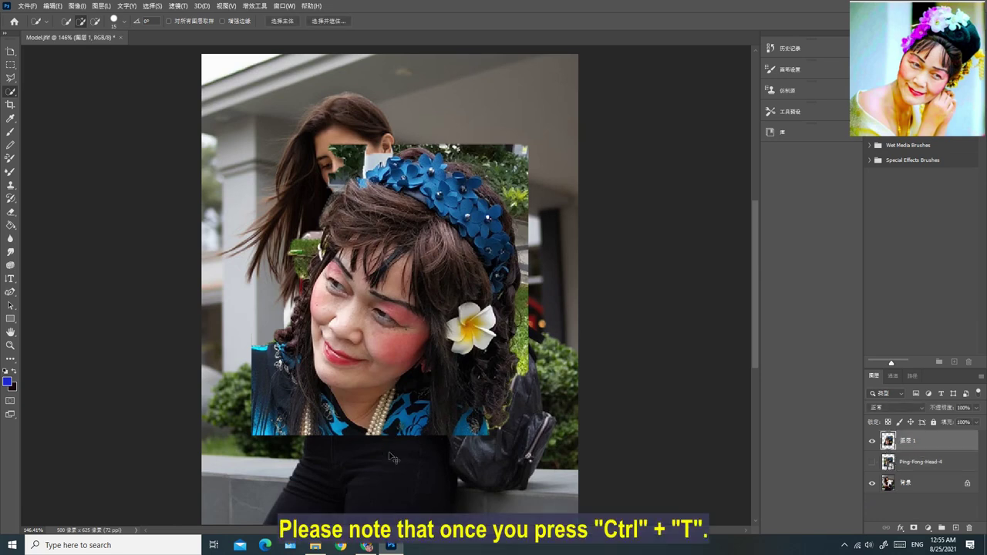
key(ctrl+t)
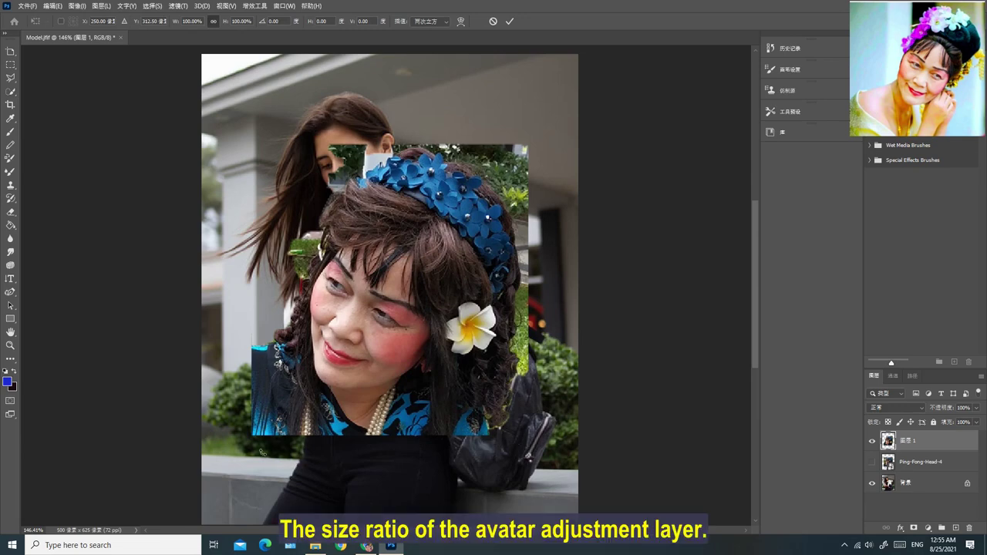
drag(248, 444, 359, 471)
mouse_move(378, 182)
mouse_down()
mouse_move(497, 169)
mouse_move(385, 168)
mouse_up()
drag(407, 446, 382, 455)
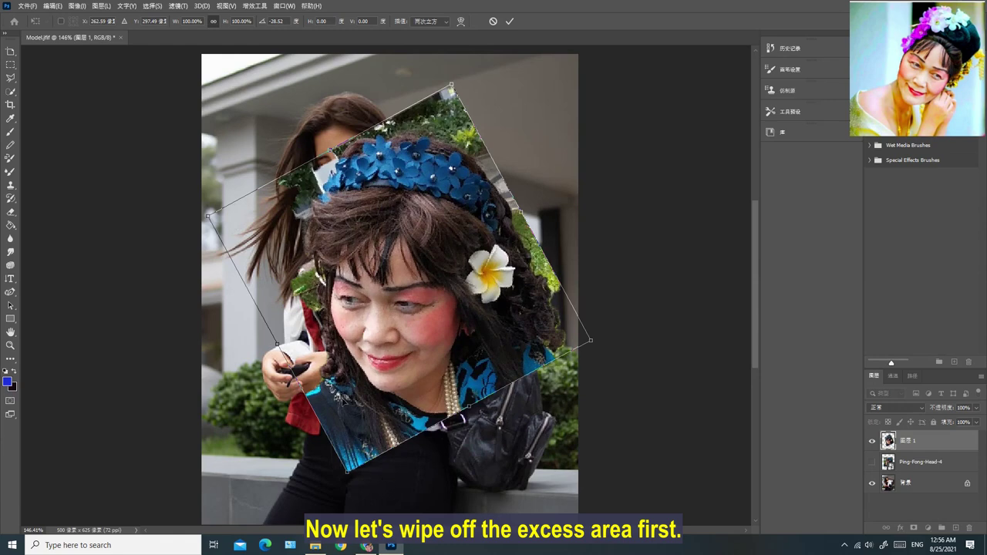
Erase the excess clothing below the head and the leftover background along its right and upper edges with the Eraser tool.
scroll(329, 375, up, 1)
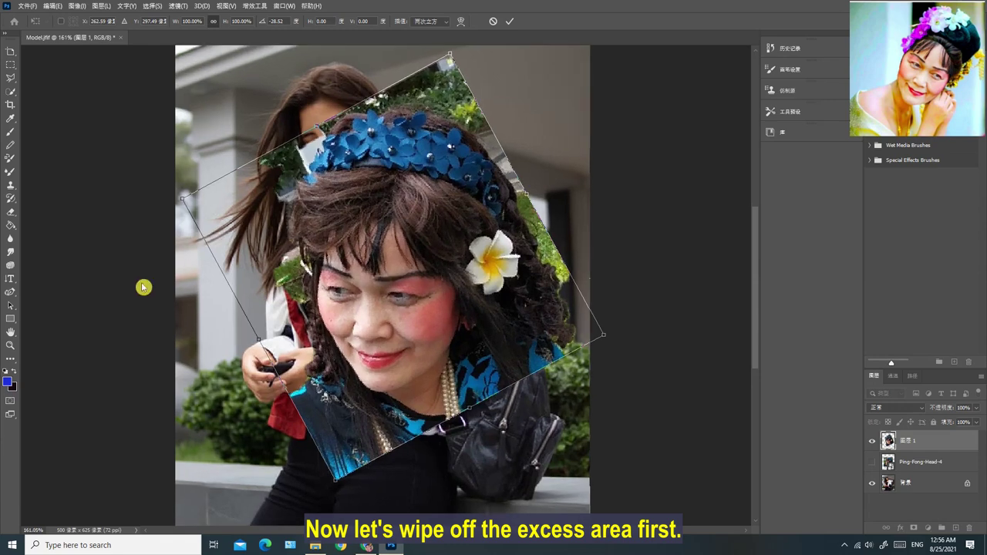
right_click(16, 218)
click(54, 212)
mouse_move(290, 486)
mouse_down()
mouse_move(361, 482)
mouse_move(322, 463)
mouse_move(360, 464)
mouse_move(314, 443)
mouse_move(380, 465)
mouse_move(301, 390)
mouse_move(302, 424)
mouse_move(283, 378)
mouse_move(336, 447)
mouse_move(269, 364)
mouse_move(347, 420)
mouse_move(403, 440)
mouse_move(458, 415)
mouse_move(352, 426)
mouse_move(414, 424)
mouse_move(475, 406)
mouse_move(565, 310)
mouse_move(574, 337)
mouse_up()
mouse_move(577, 303)
mouse_down()
mouse_move(574, 260)
mouse_move(560, 308)
mouse_move(578, 265)
mouse_move(571, 237)
mouse_move(568, 270)
mouse_move(567, 240)
mouse_move(559, 252)
mouse_move(549, 220)
mouse_up()
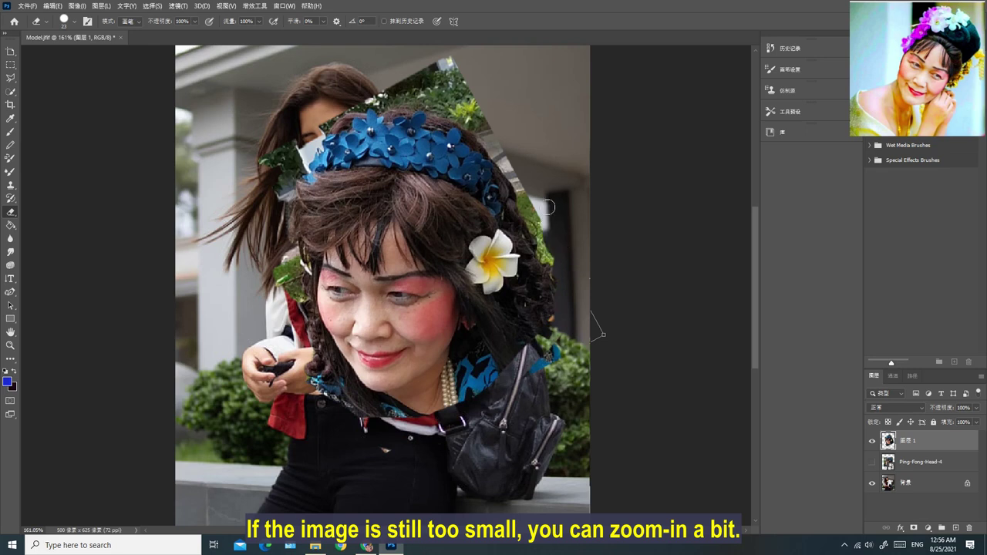
mouse_move(457, 75)
mouse_down()
mouse_move(382, 79)
mouse_move(464, 88)
mouse_move(447, 95)
mouse_move(397, 80)
mouse_move(450, 114)
mouse_move(471, 111)
mouse_move(489, 123)
mouse_move(472, 114)
mouse_move(522, 180)
mouse_move(558, 259)
mouse_up()
mouse_move(444, 66)
mouse_down()
mouse_move(370, 90)
mouse_move(447, 101)
mouse_move(470, 124)
mouse_up()
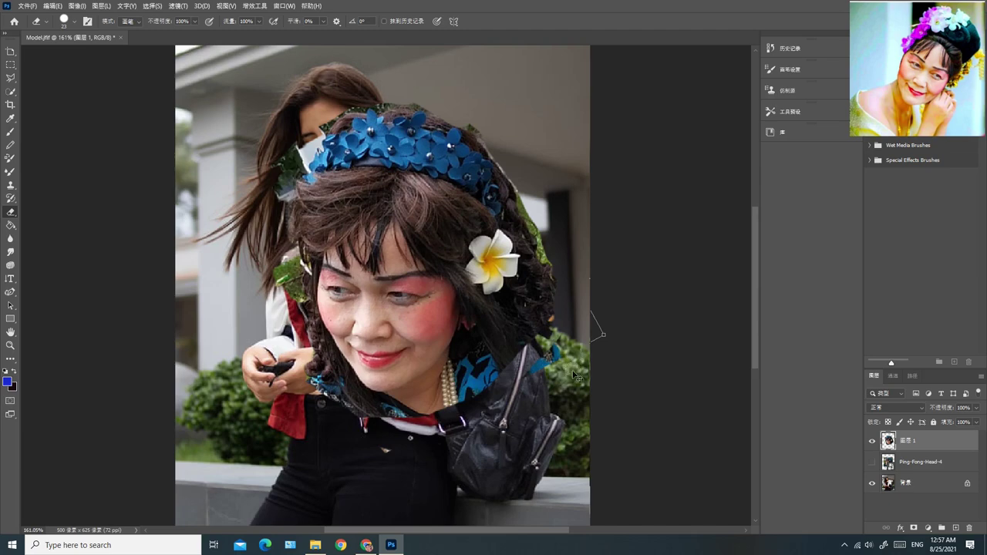
Move the head cutout to the right of the model's face and scale it to about 71% with Free Transform.
key(ctrl+t)
drag(351, 184, 509, 196)
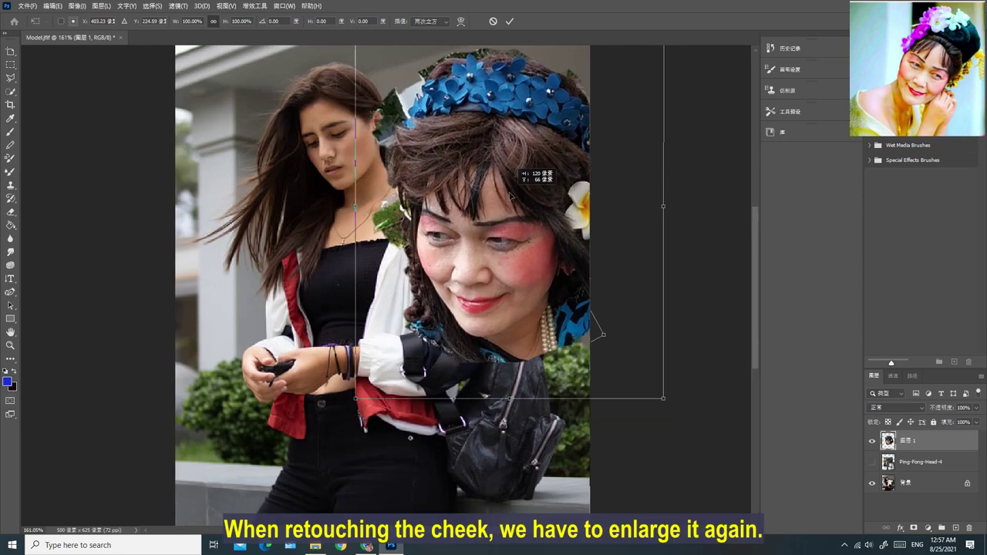
drag(355, 399, 413, 236)
scroll(515, 252, up, 4)
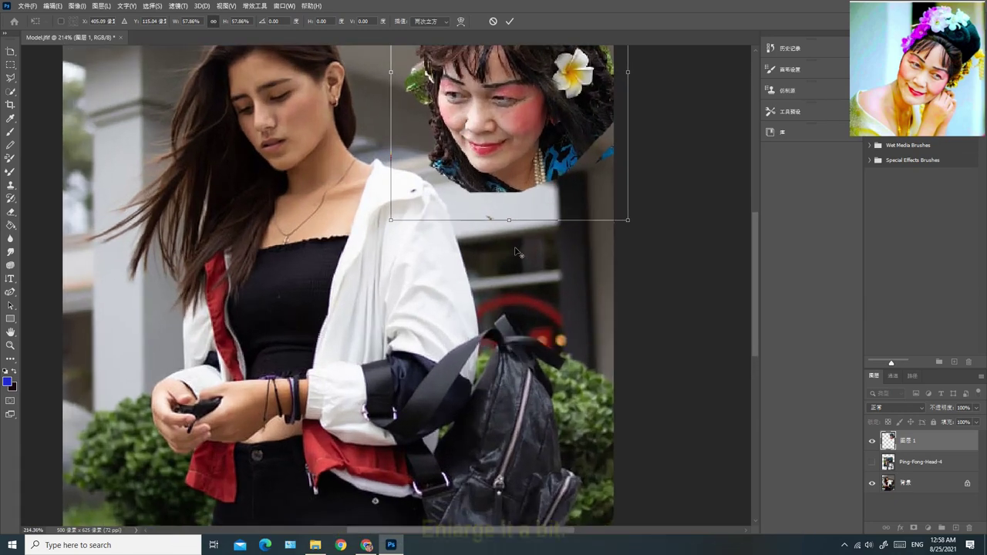
scroll(516, 251, up, 3)
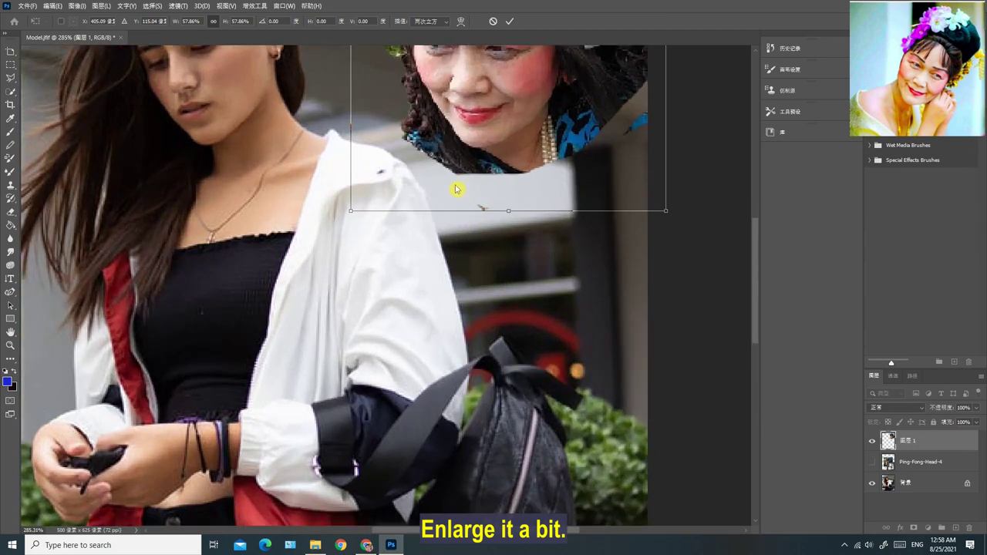
drag(351, 209, 277, 301)
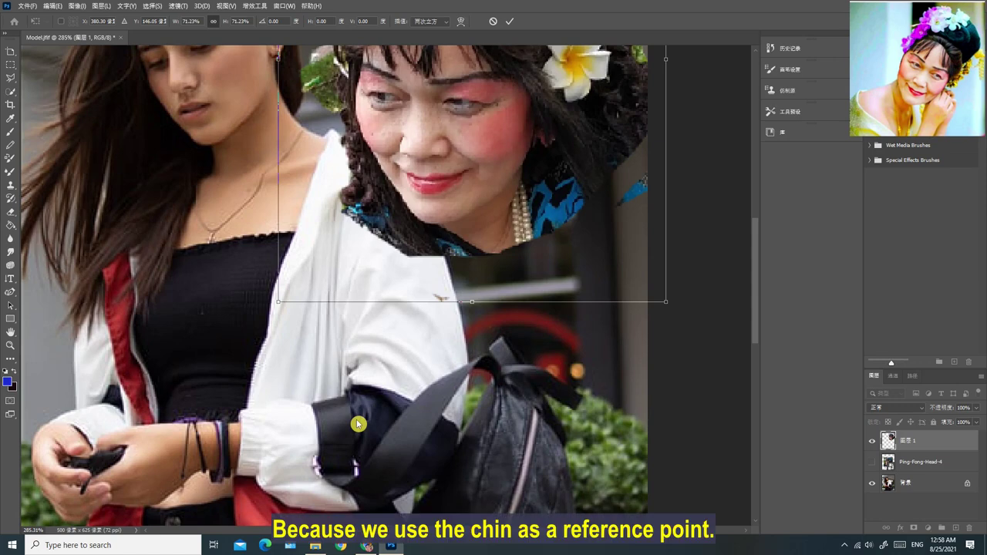
scroll(356, 419, up, 5)
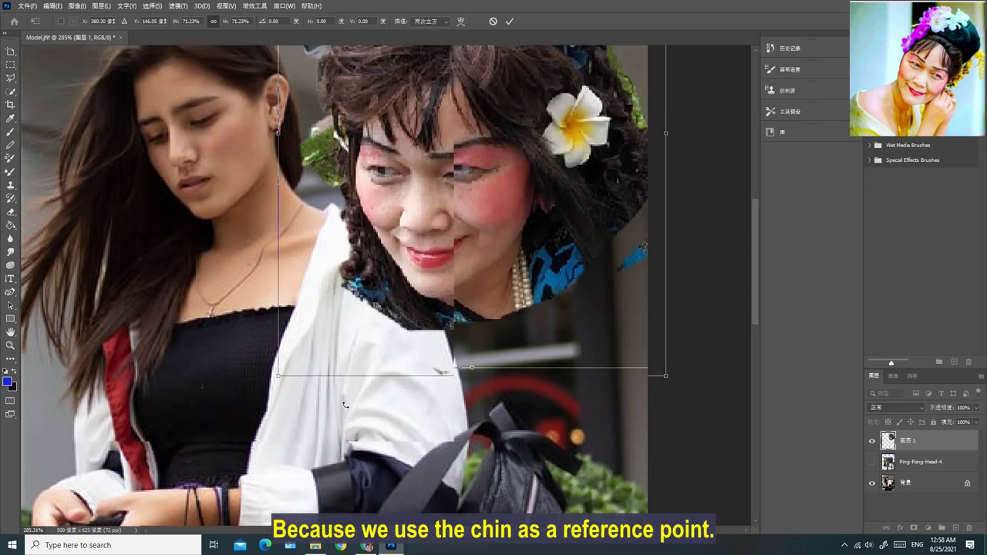
scroll(345, 405, up, 7)
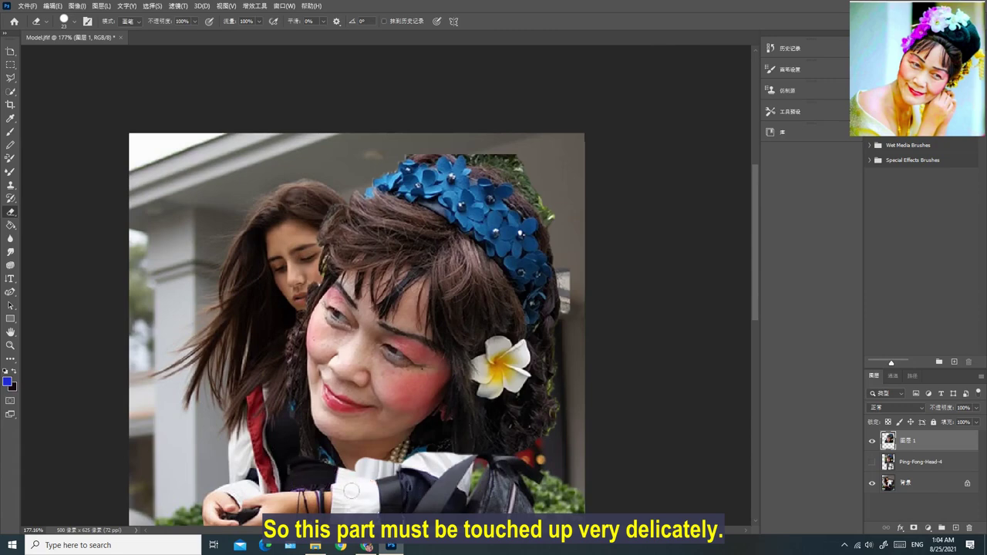
Erase the remaining clothing under the chin and the excess hair along the left side of the face.
drag(429, 453, 485, 450)
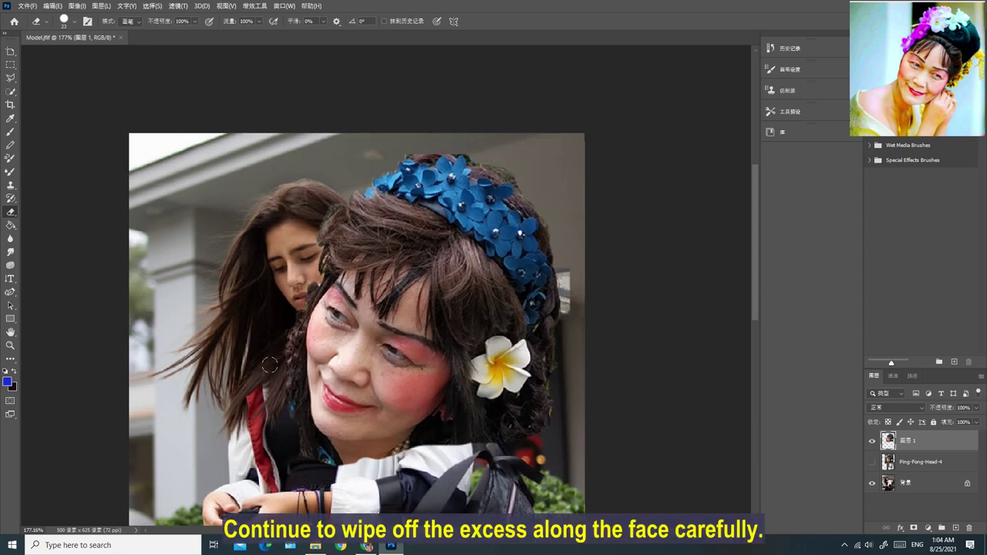
mouse_move(286, 436)
mouse_down()
mouse_move(377, 460)
mouse_move(409, 453)
mouse_move(424, 436)
mouse_move(338, 459)
mouse_move(289, 428)
mouse_up()
drag(283, 379, 281, 337)
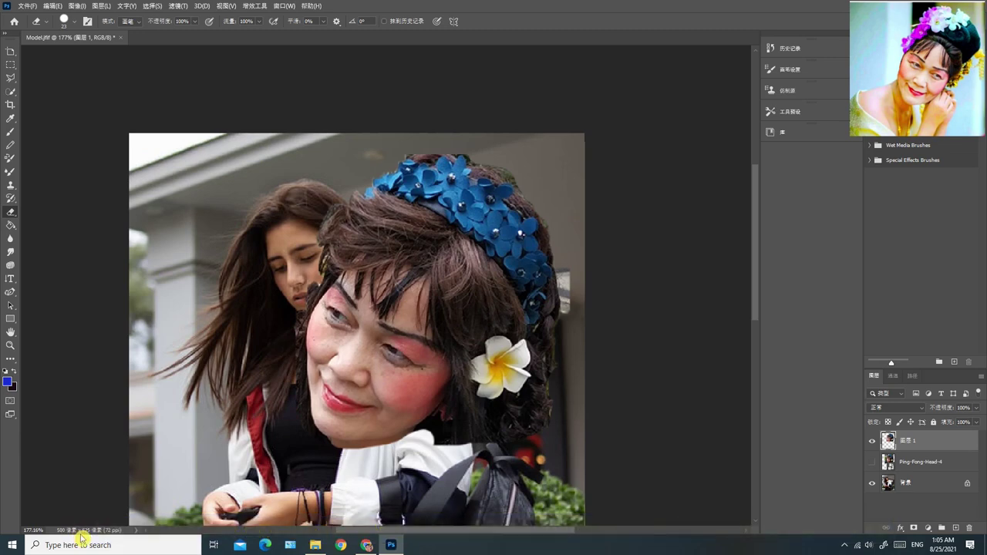
Move the avatar head clear of the model's face and erase the black edge along its left cheek, jaw and chin with the Eraser.
key(ctrl+t)
scroll(153, 439, up, 3)
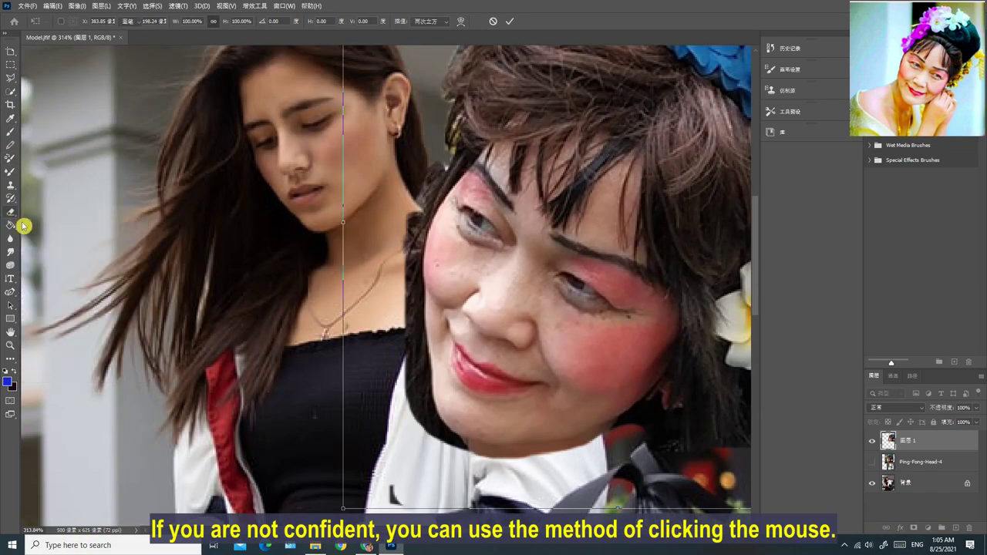
click(13, 218)
mouse_move(394, 422)
mouse_down()
mouse_move(383, 229)
mouse_move(385, 208)
mouse_move(416, 189)
mouse_move(409, 182)
mouse_up()
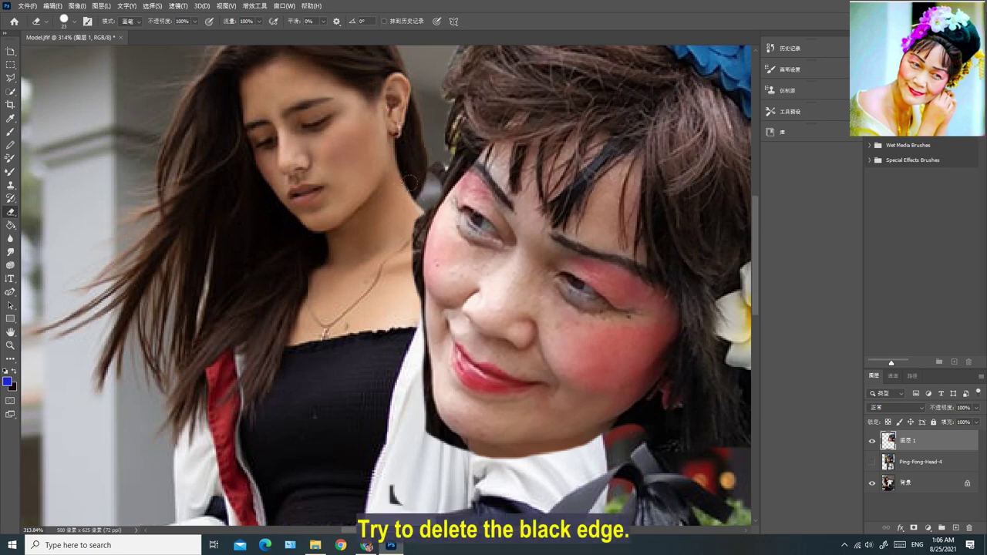
drag(391, 218, 387, 237)
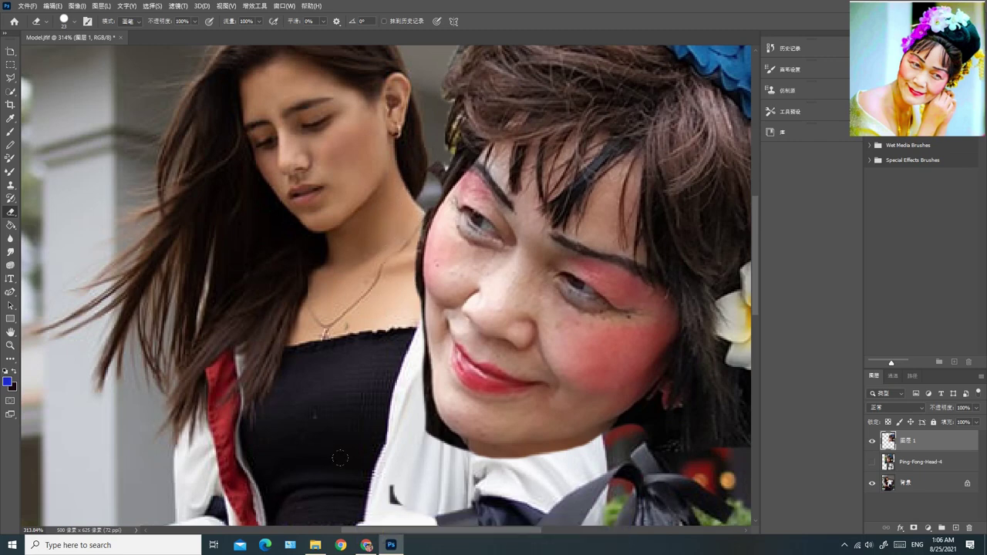
drag(399, 406, 408, 430)
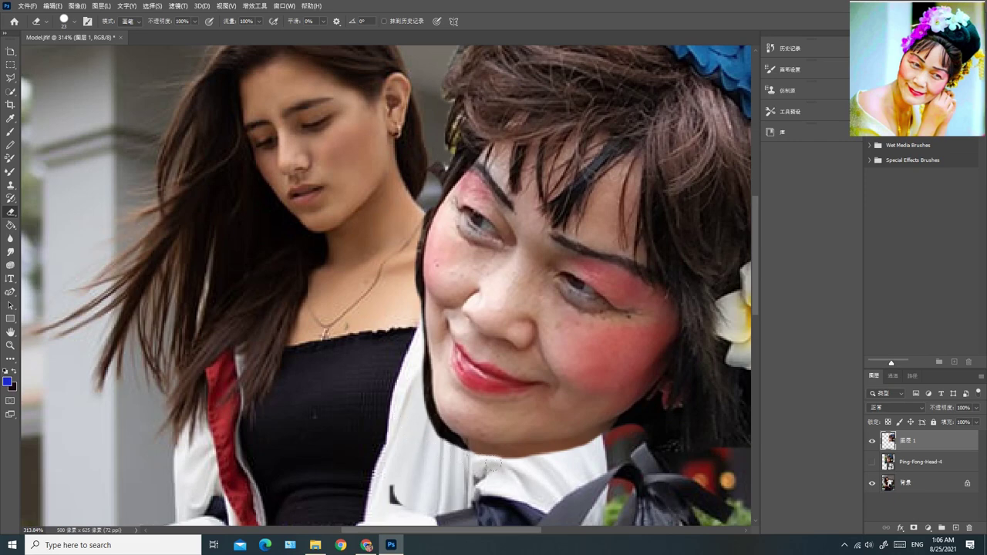
drag(532, 458, 561, 454)
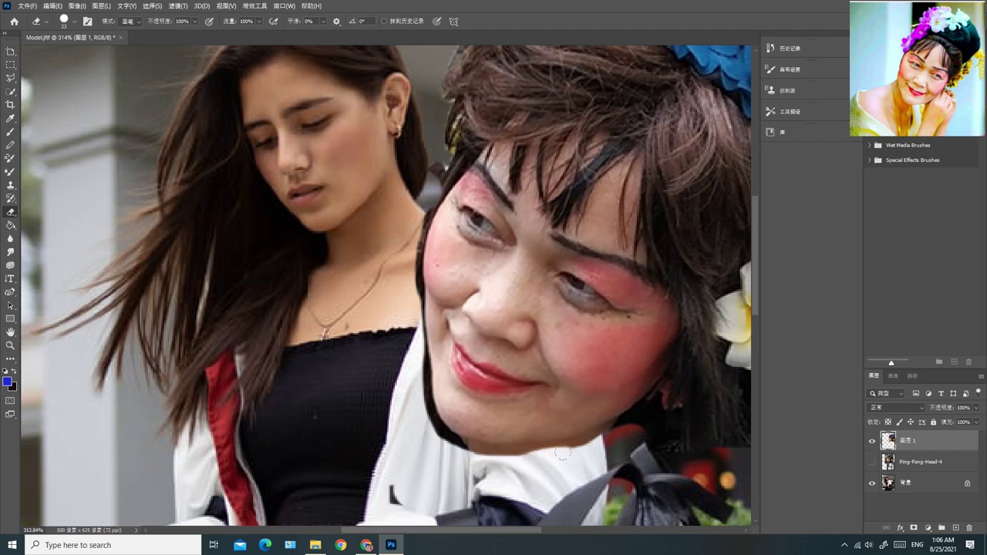
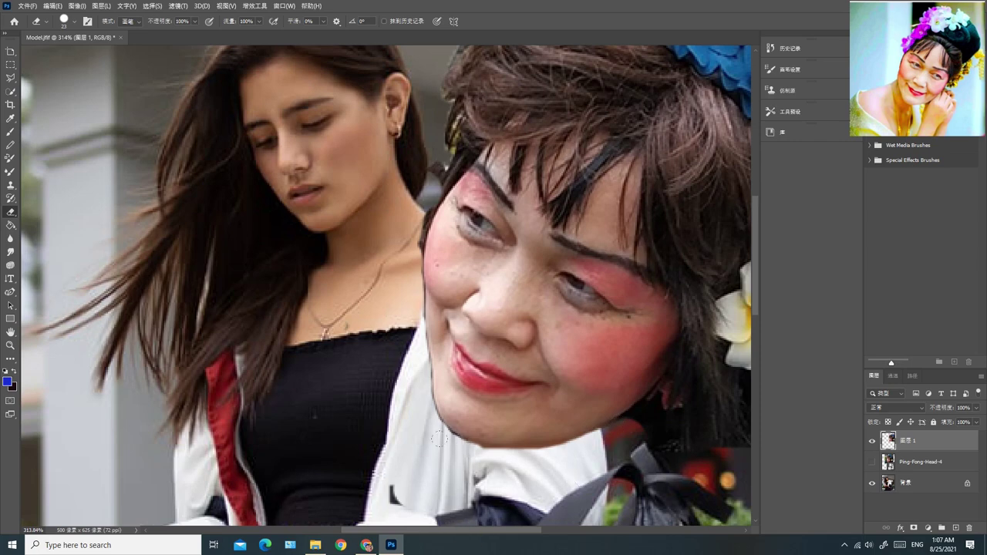
Try trimming the avatar's left jaw and chin edge further with the Eraser, and undo those strokes one by one.
drag(429, 433, 414, 416)
key(ctrl+z)
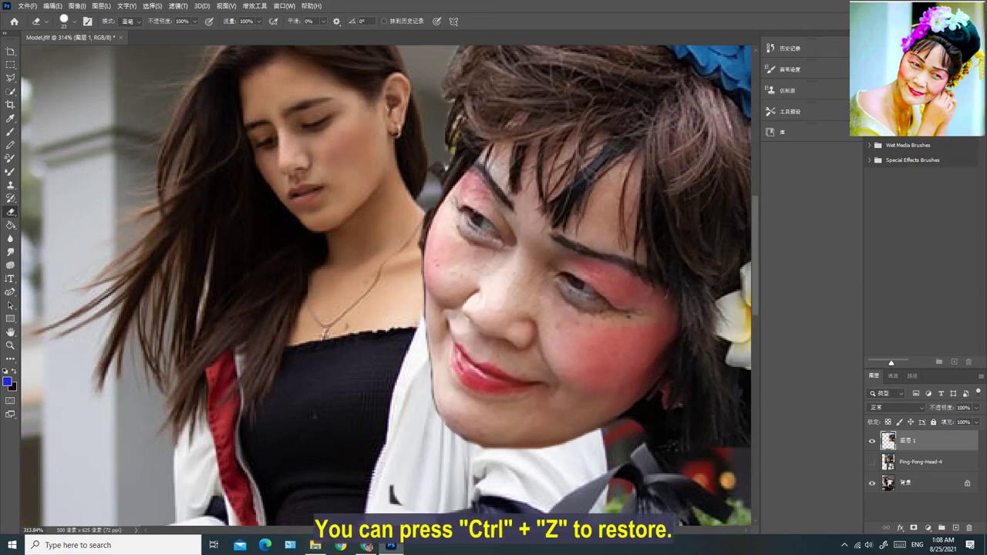
key(ctrl+z)
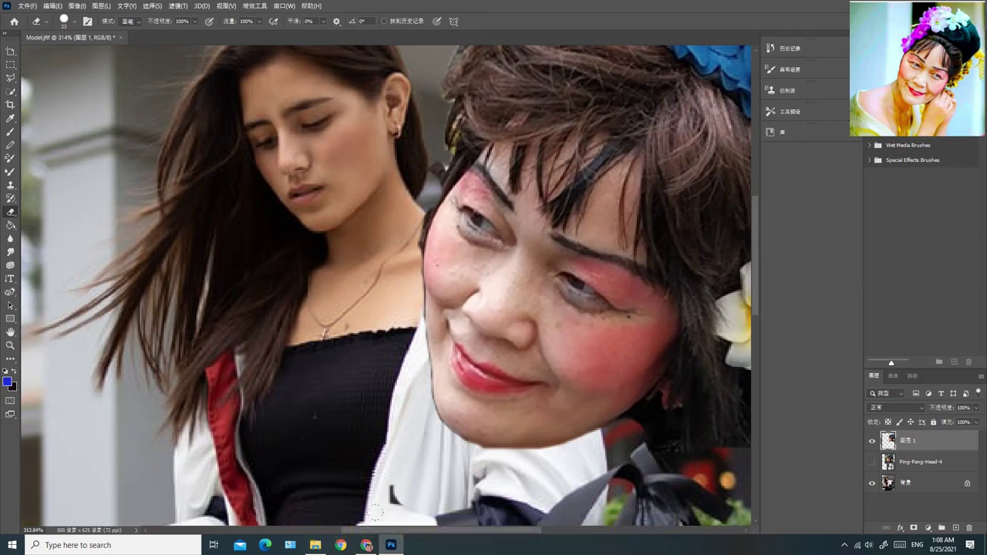
key(ctrl+z)
mouse_move(473, 451)
mouse_down()
mouse_move(558, 459)
mouse_move(538, 450)
mouse_move(552, 449)
mouse_move(550, 472)
mouse_move(555, 457)
mouse_move(528, 450)
mouse_move(552, 446)
mouse_up()
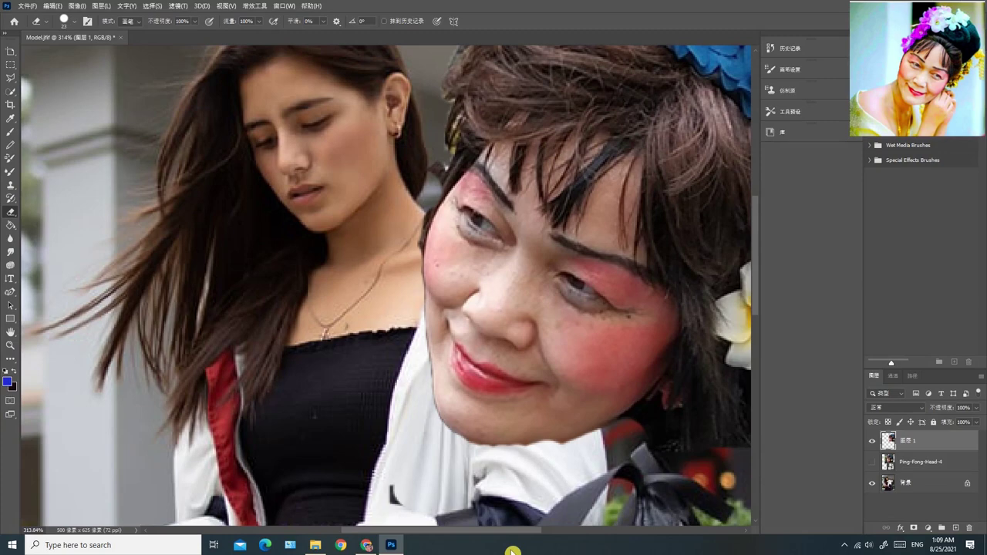
key(ctrl+z)
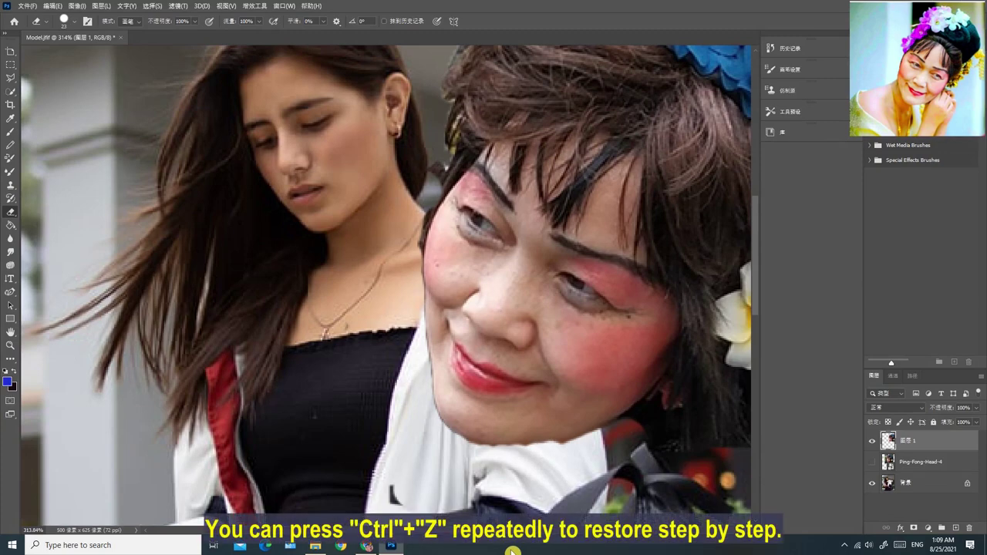
key(ctrl+z)
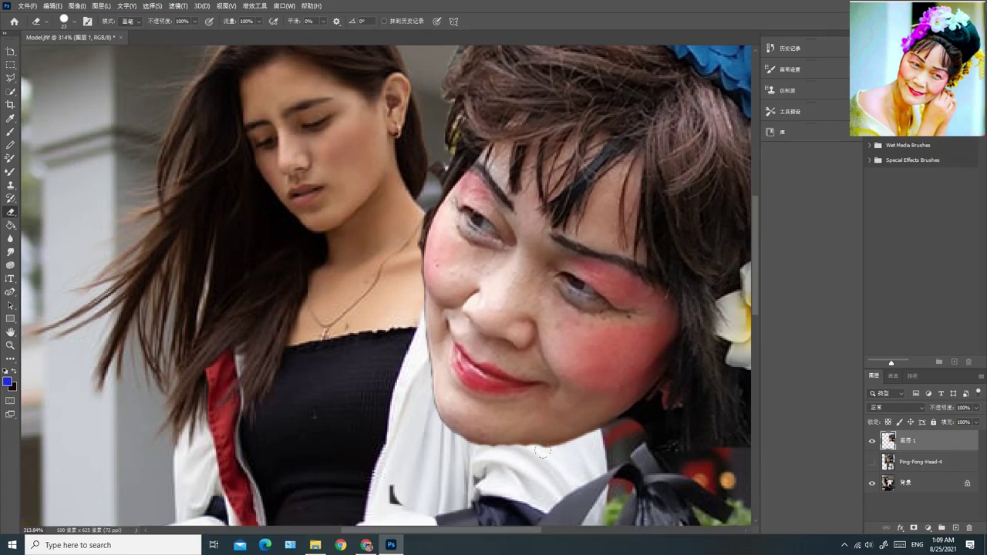
key(ctrl+z)
Erase the remaining uneven fringe along the underside of the avatar's chin in a close-up view.
drag(511, 454, 500, 453)
mouse_move(477, 452)
mouse_down()
mouse_move(530, 468)
mouse_move(471, 453)
mouse_up()
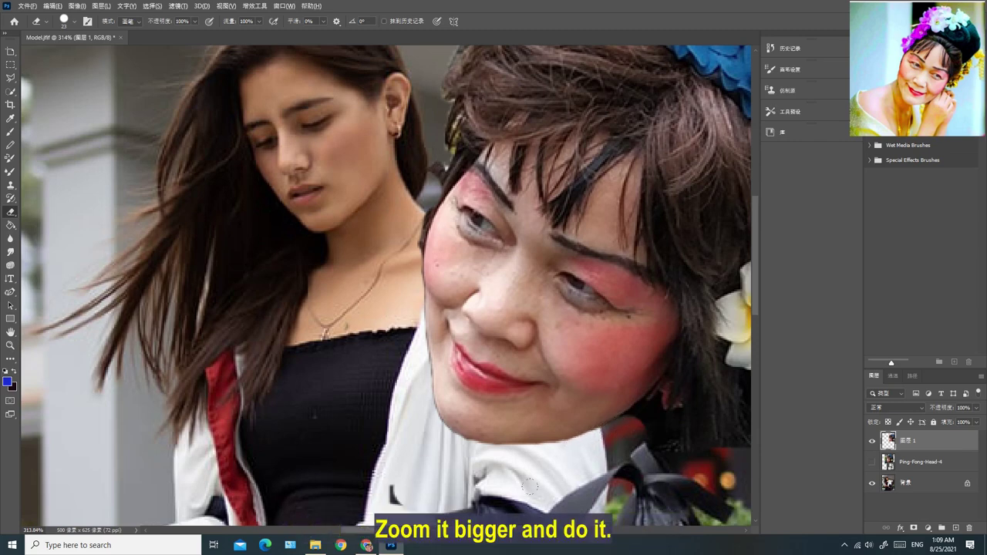
scroll(529, 485, up, 3)
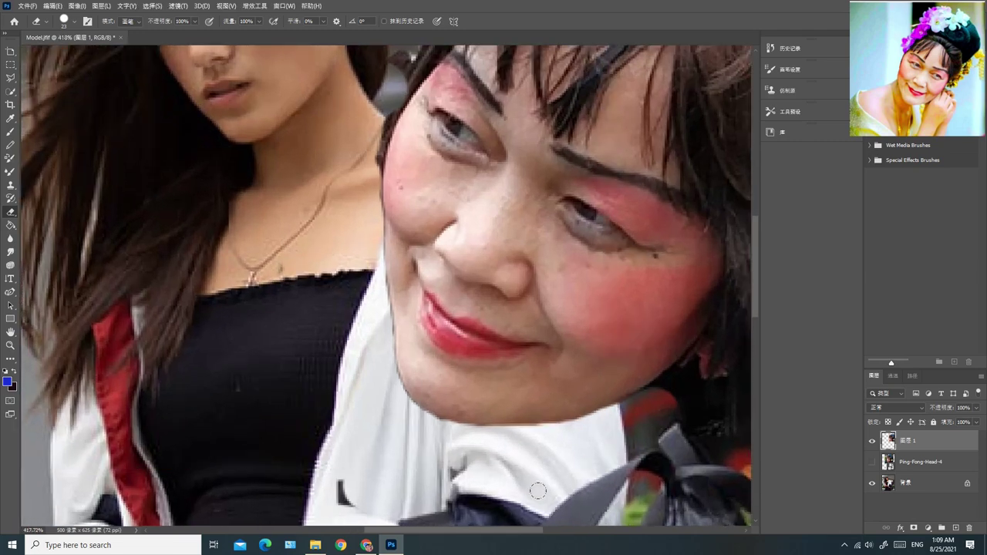
scroll(535, 487, up, 1)
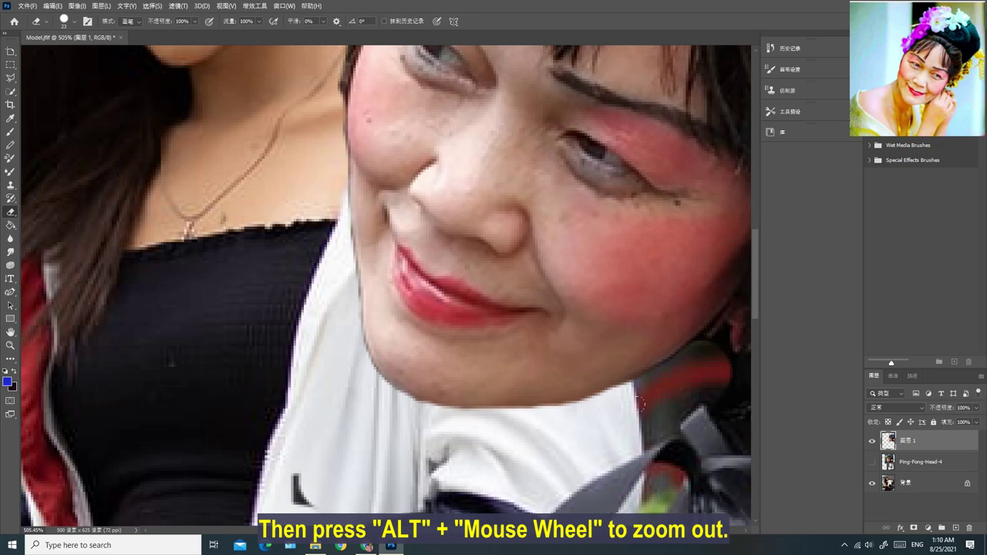
Rotate the avatar head to about -30° with Free Transform and reposition it beside the model's face.
scroll(641, 403, down, 4)
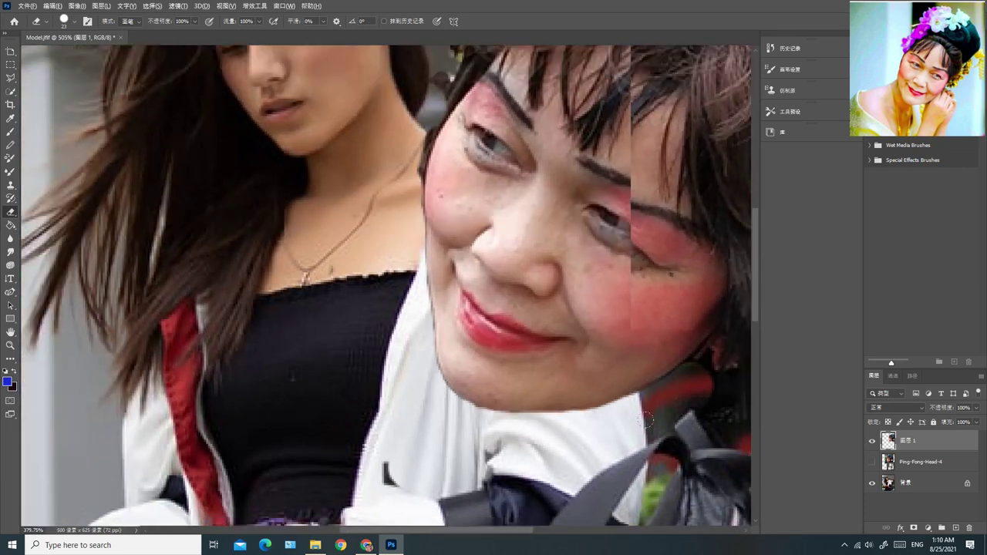
scroll(646, 418, down, 5)
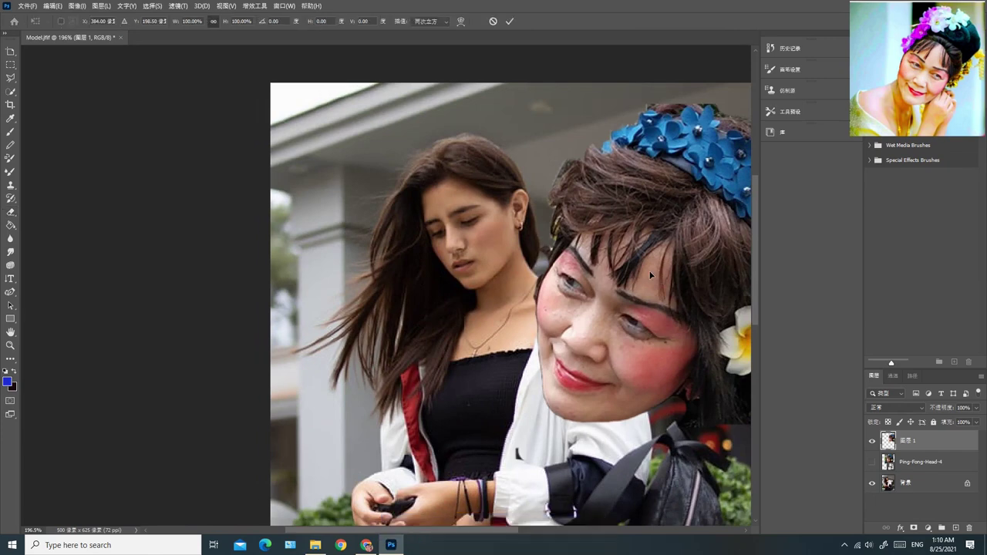
key(ctrl+t)
drag(647, 270, 545, 303)
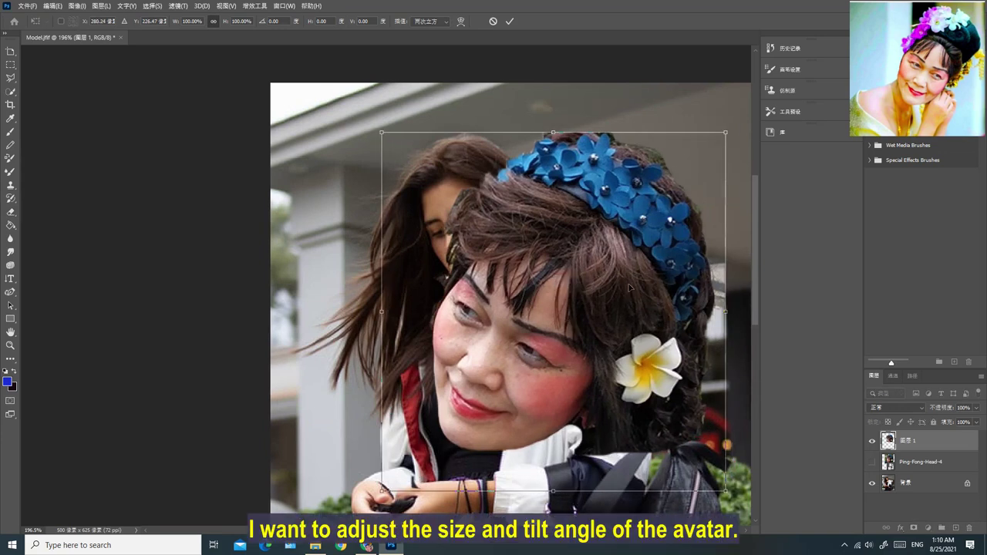
drag(732, 128, 609, 63)
drag(629, 268, 674, 222)
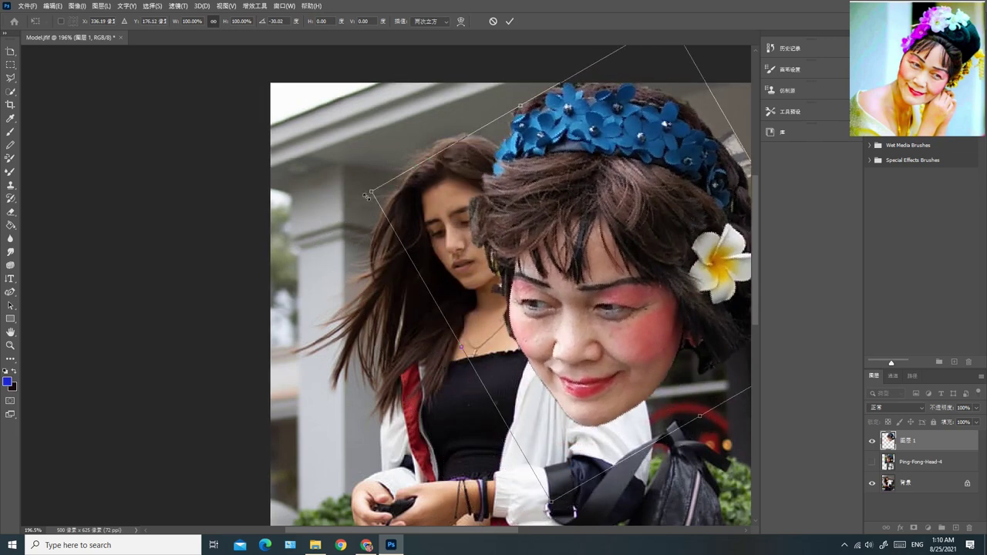
Scale the avatar head down to about 63%, place it to the upper right of the model's head and apply the transform.
drag(372, 192, 537, 272)
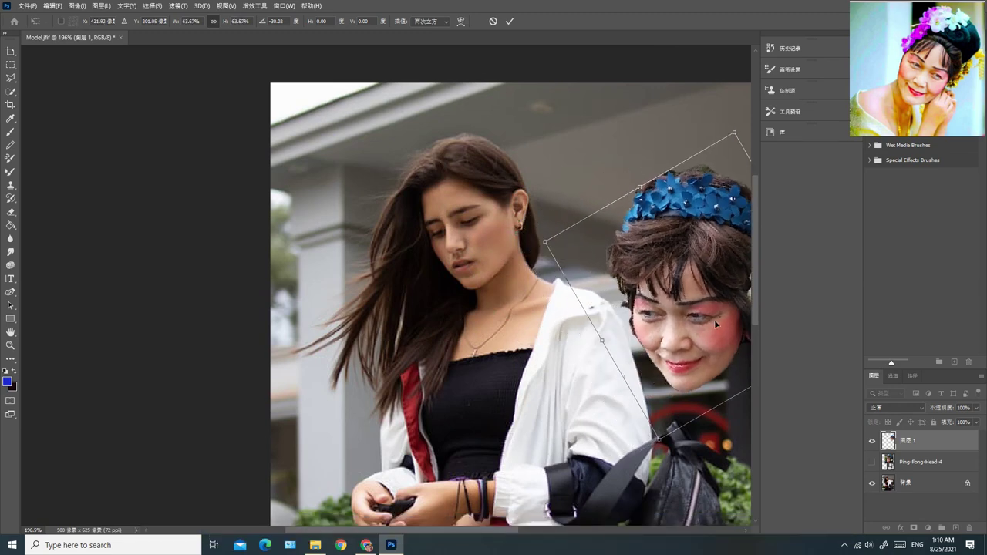
drag(714, 319, 620, 251)
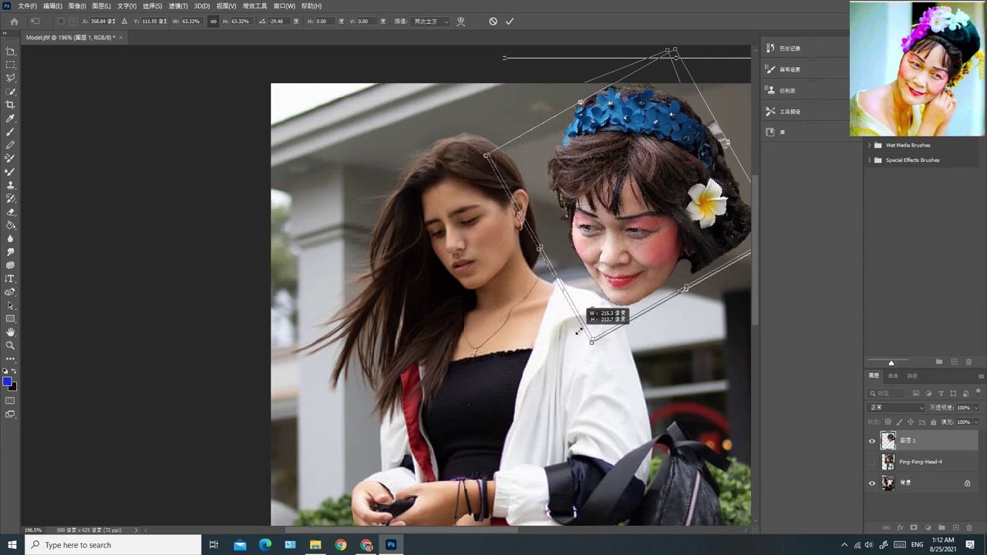
drag(594, 324, 606, 286)
key(Return)
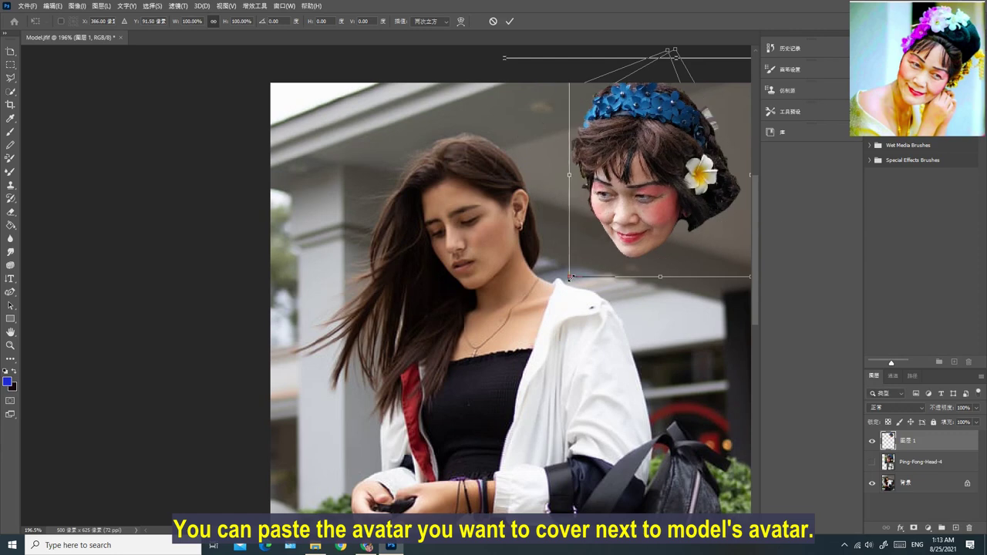
Bring the avatar next to the model's head, scale it to about 107% and rotate it to about -8.4° to match her tilt.
key(ctrl+t)
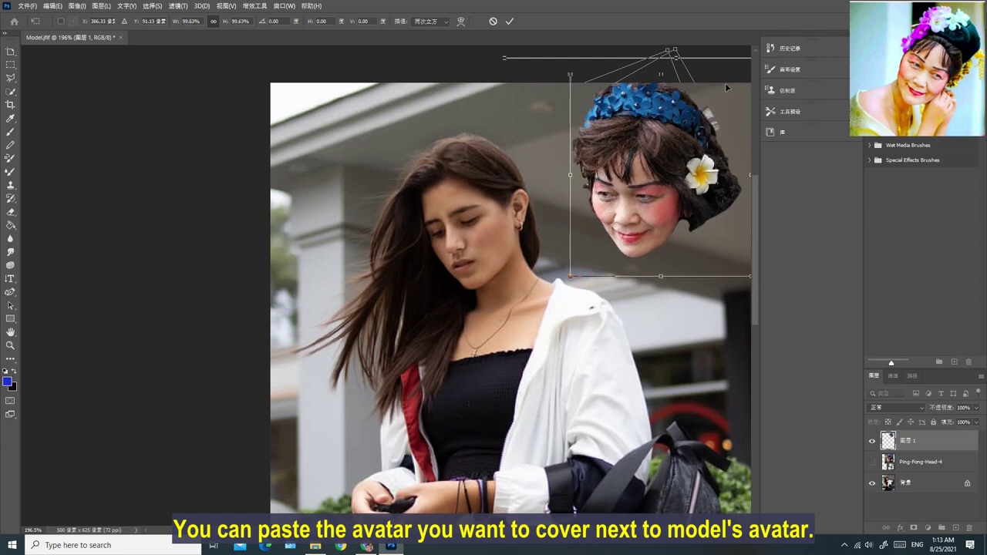
drag(725, 92, 660, 109)
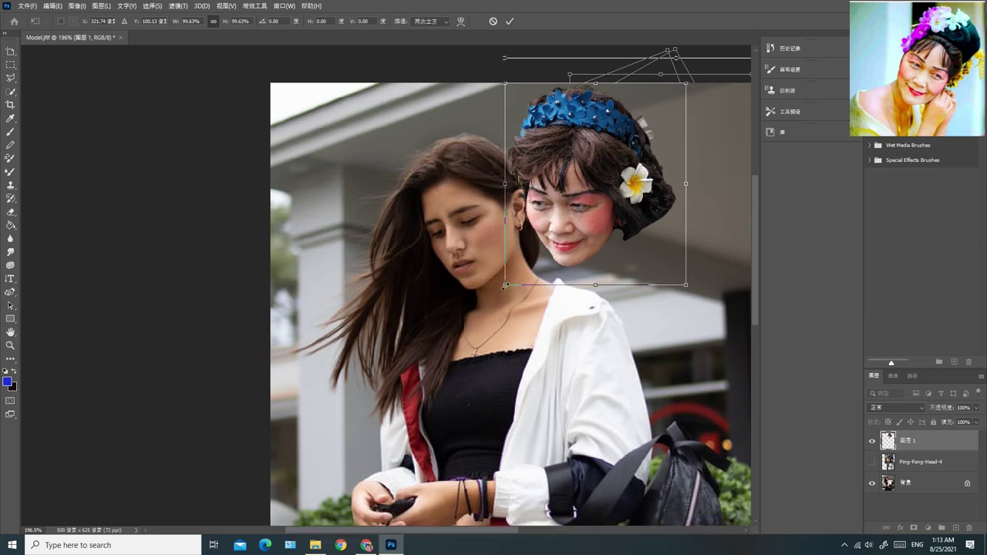
drag(504, 284, 491, 300)
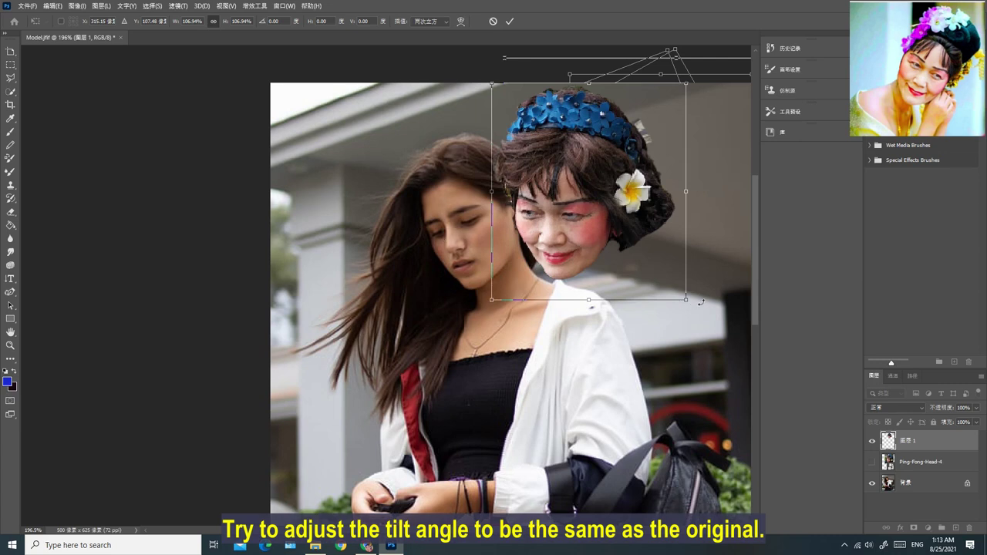
drag(691, 297, 710, 289)
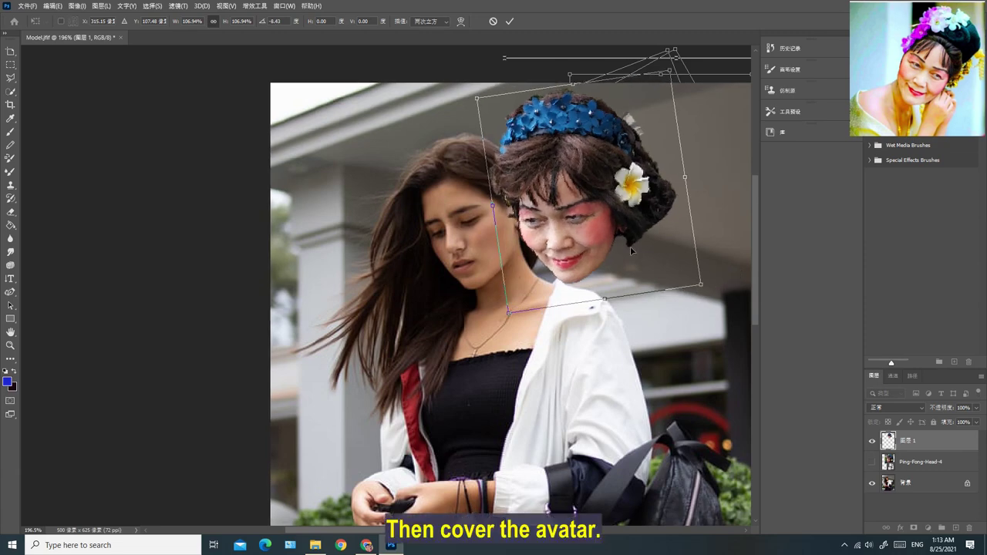
Move the avatar head over the model's head so it covers her face, and apply the transform.
drag(628, 231, 529, 242)
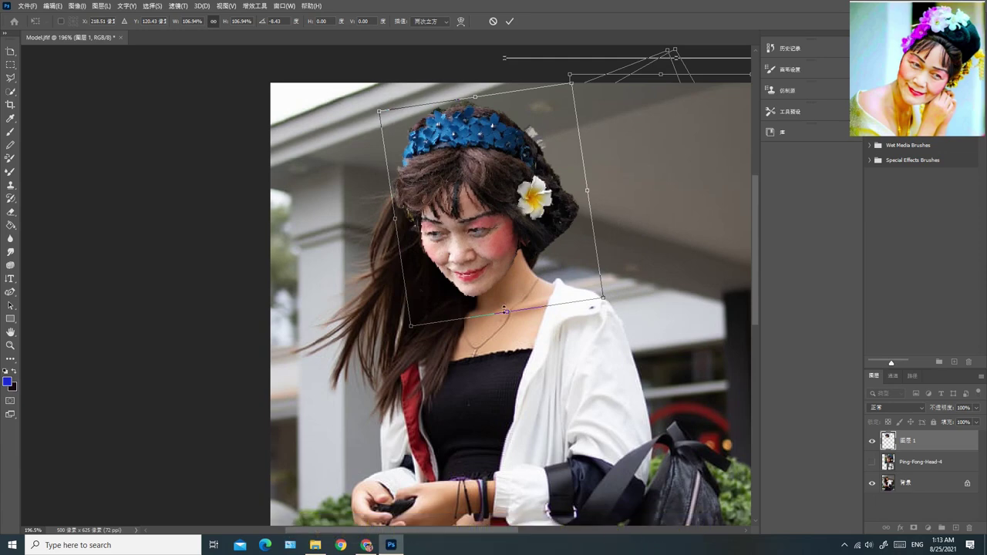
mouse_move(526, 306)
mouse_down()
mouse_move(569, 304)
mouse_move(539, 302)
mouse_move(572, 290)
mouse_move(540, 289)
mouse_move(527, 299)
mouse_up()
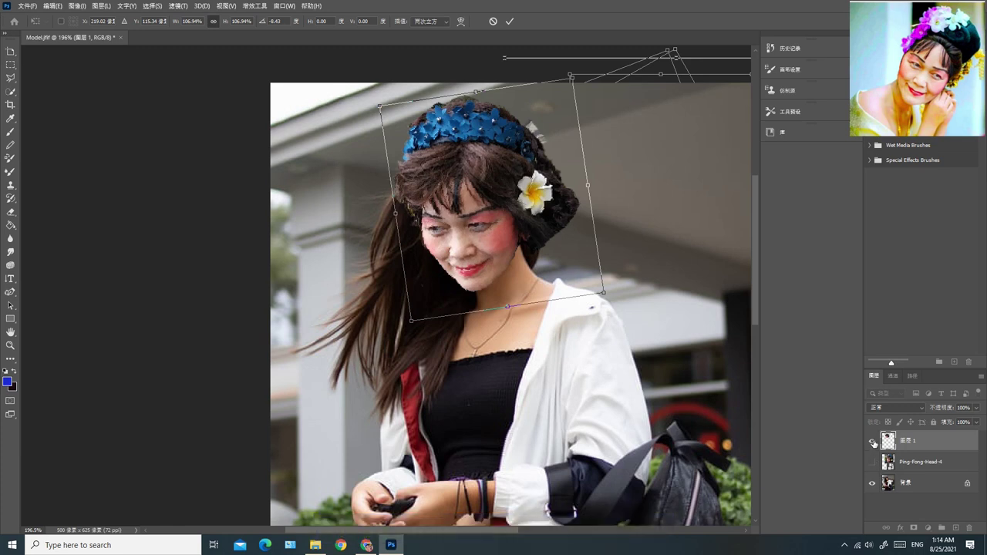
key(Return)
Hide and show the avatar layer repeatedly to compare it with the model's original head in the background layer.
click(872, 441)
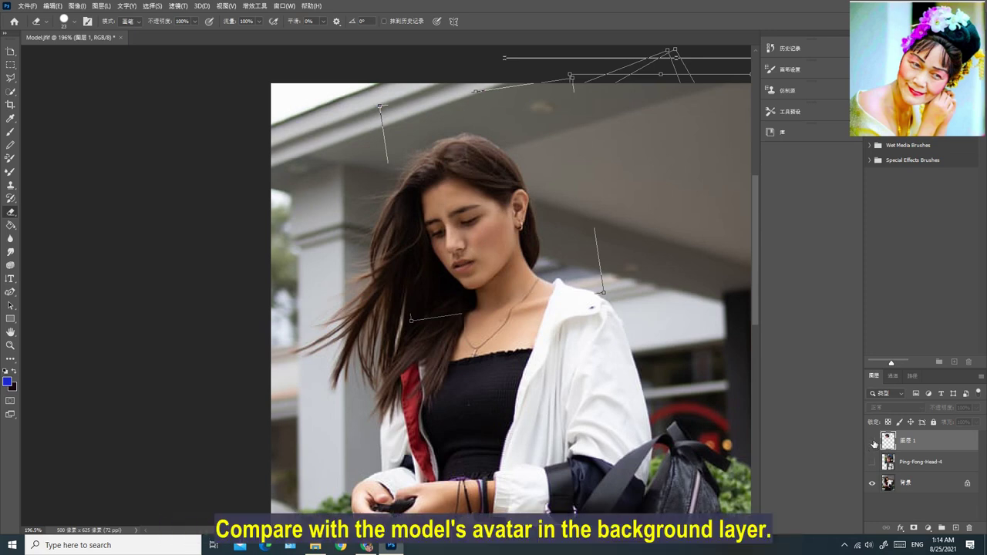
click(873, 440)
click(873, 441)
click(873, 441)
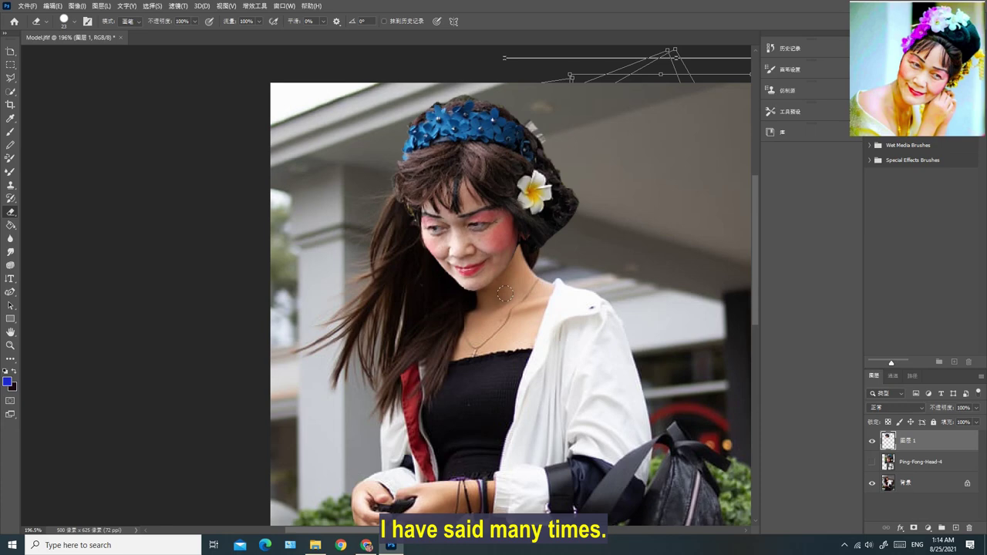
Lower the avatar head slightly with Free Transform to shorten the visible neck.
key(ctrl+t)
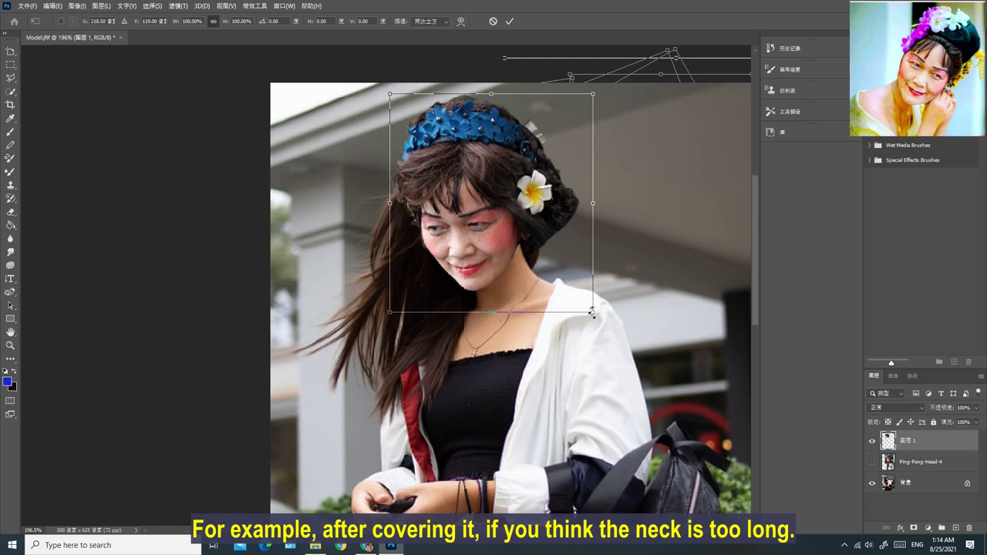
drag(519, 299, 524, 312)
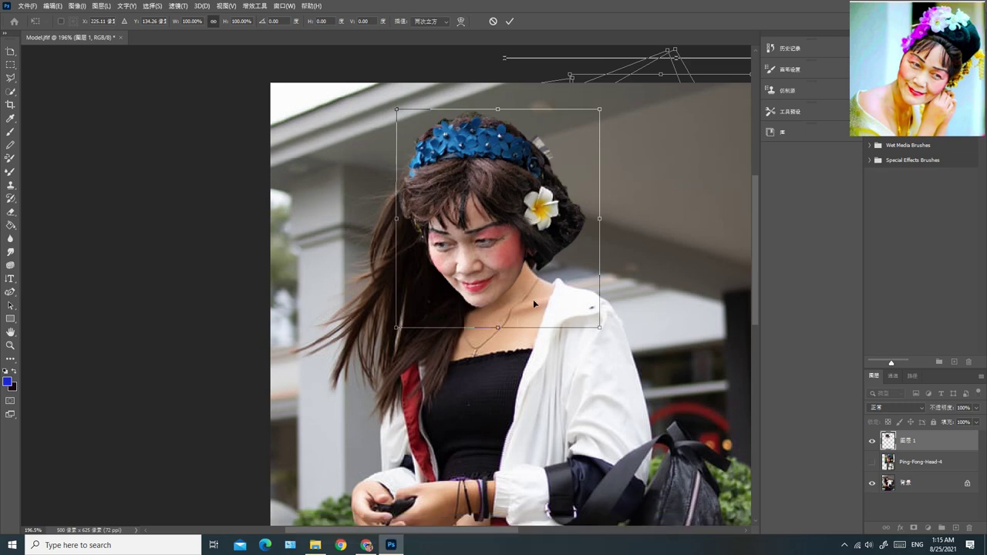
drag(533, 299, 530, 293)
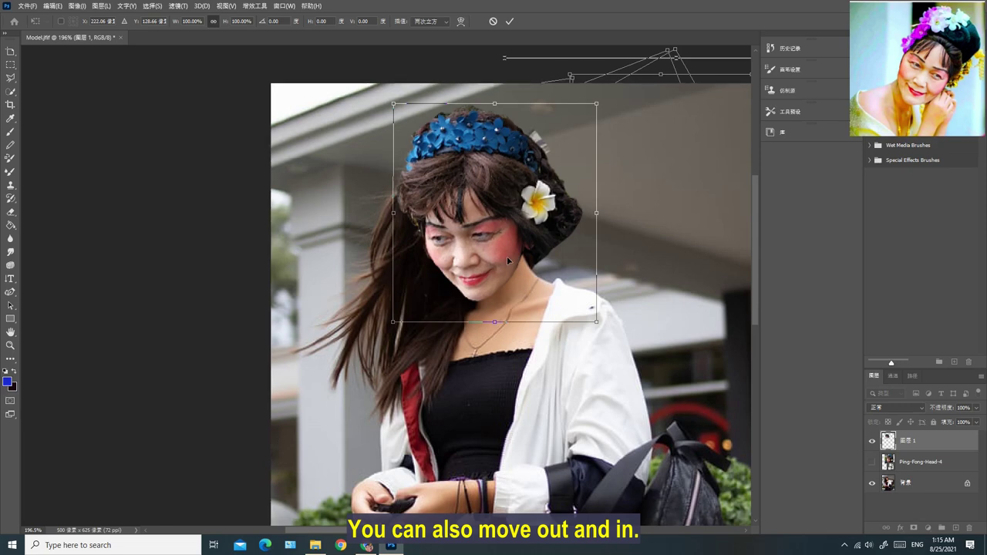
Fine-tune the avatar head's size, tilt and position over the model's face with Free Transform, and apply it.
drag(507, 256, 543, 251)
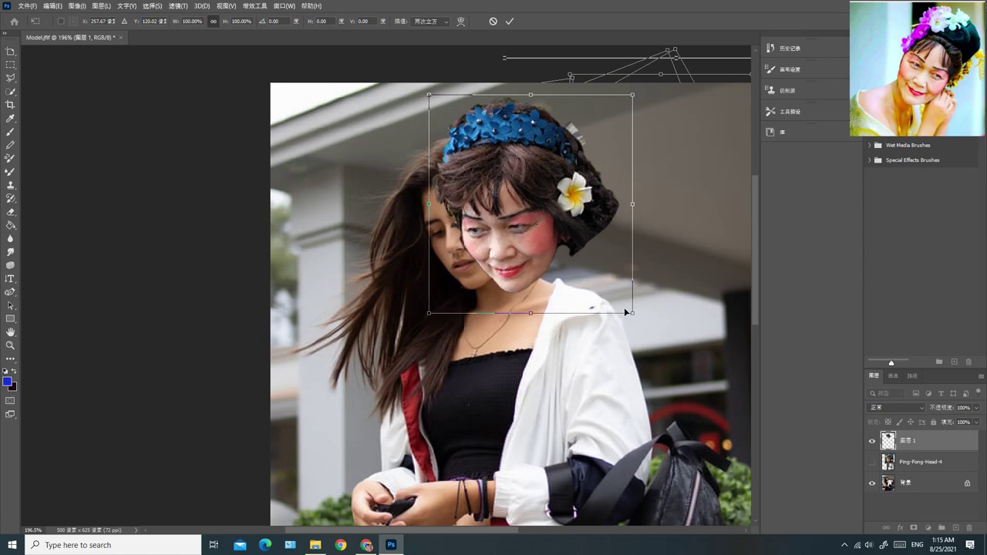
key(ctrl+z)
drag(532, 240, 530, 246)
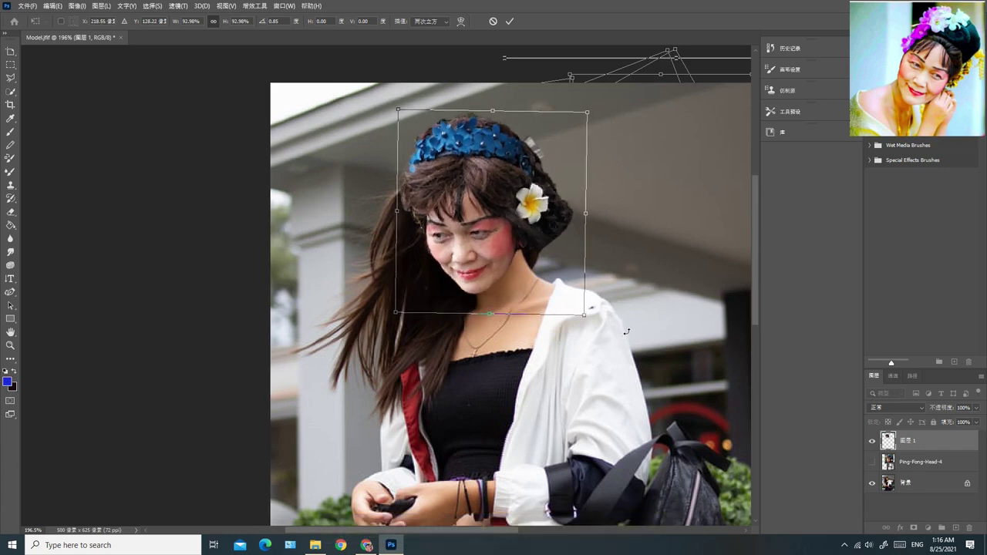
drag(583, 313, 586, 316)
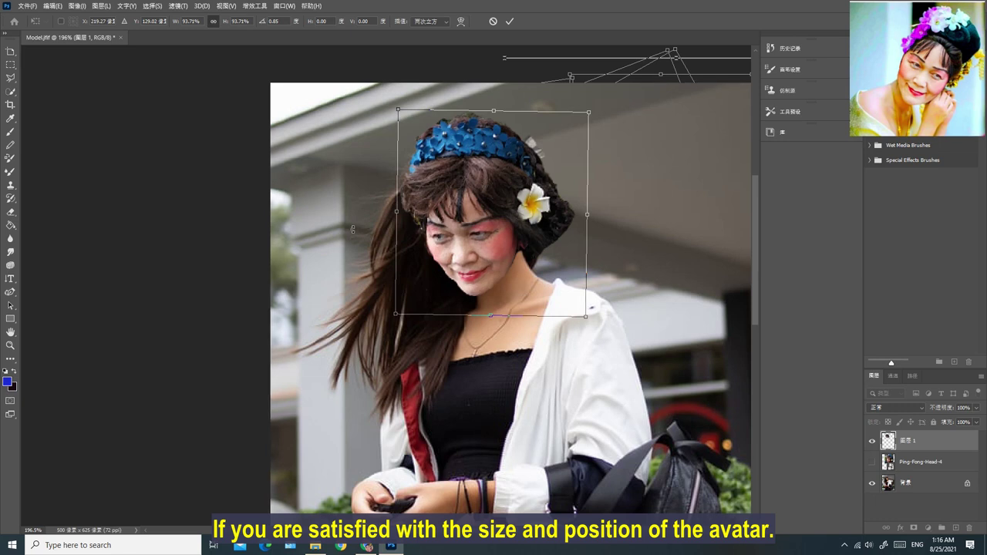
key(Return)
Erase the protruding dark hair beside the avatar's neck and the blue flower headdress on top with the Eraser tool.
key(e)
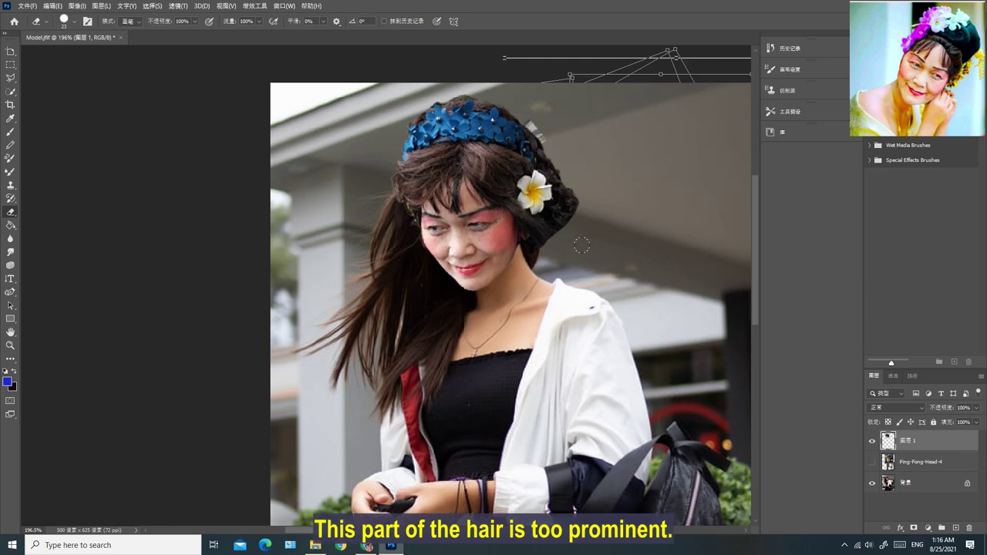
mouse_move(574, 222)
mouse_down()
mouse_move(555, 137)
mouse_move(565, 212)
mouse_move(581, 230)
mouse_up()
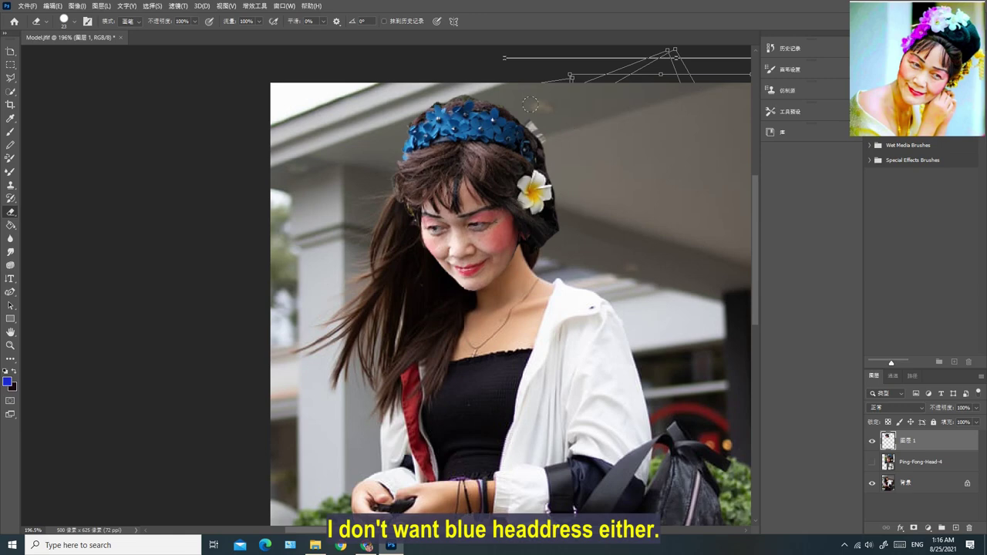
drag(504, 96, 550, 159)
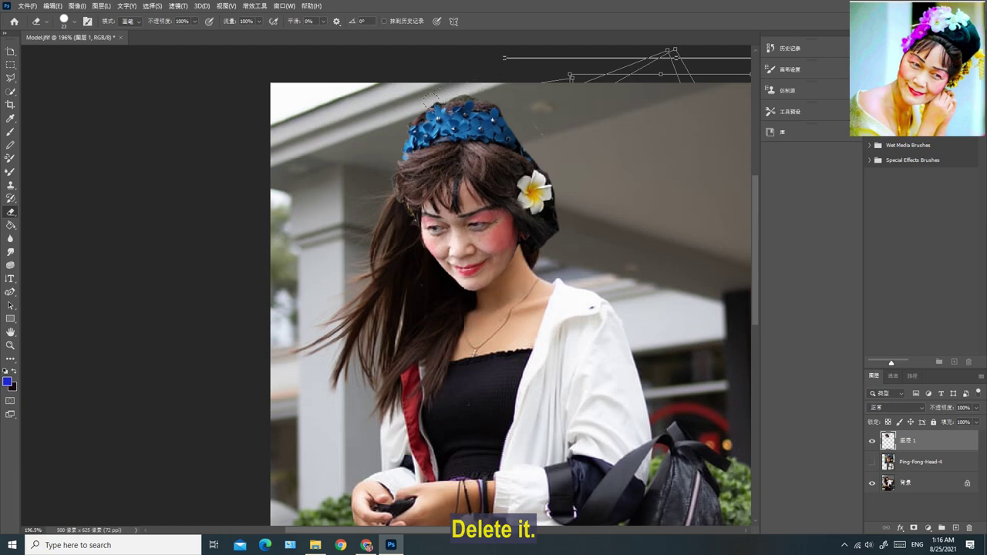
mouse_move(431, 108)
mouse_down()
mouse_move(418, 120)
mouse_move(453, 103)
mouse_move(514, 117)
mouse_move(501, 129)
mouse_move(443, 117)
mouse_move(393, 141)
mouse_move(495, 128)
mouse_move(518, 148)
mouse_move(541, 145)
mouse_up()
mouse_move(461, 123)
mouse_down()
mouse_move(420, 142)
mouse_move(388, 199)
mouse_up()
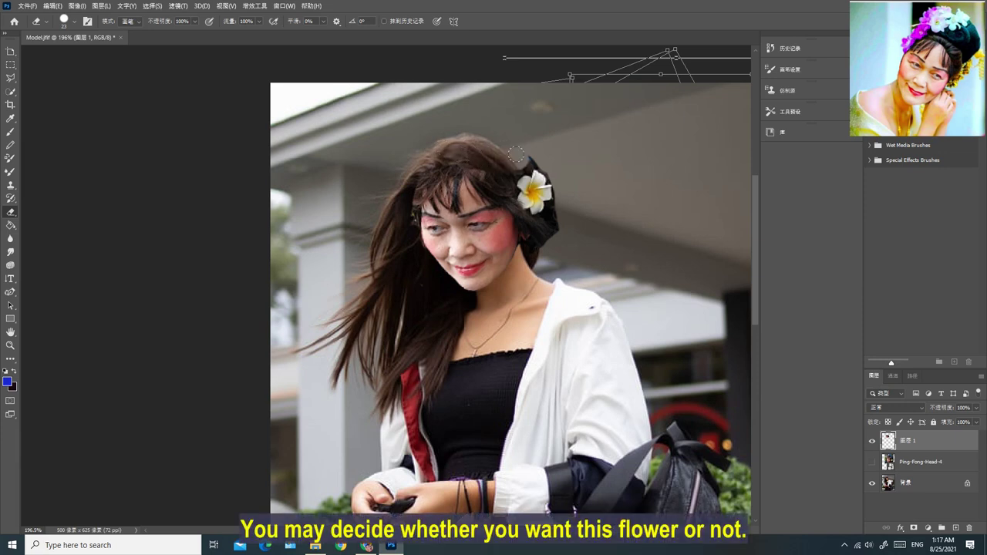
Try erasing the black hair around the white flower and the flower itself, uncovering the model's ear.
drag(520, 151, 518, 157)
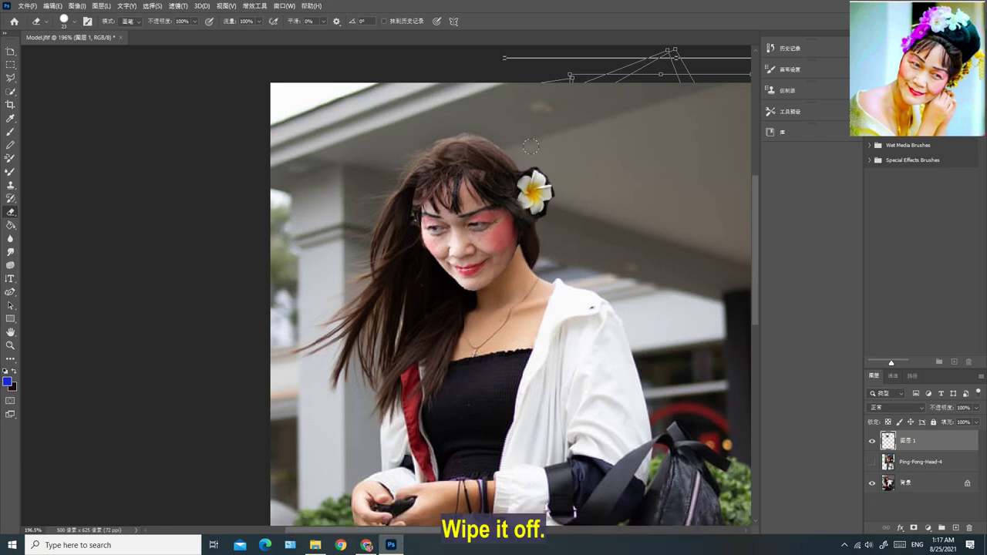
drag(530, 176, 545, 219)
drag(545, 145, 555, 226)
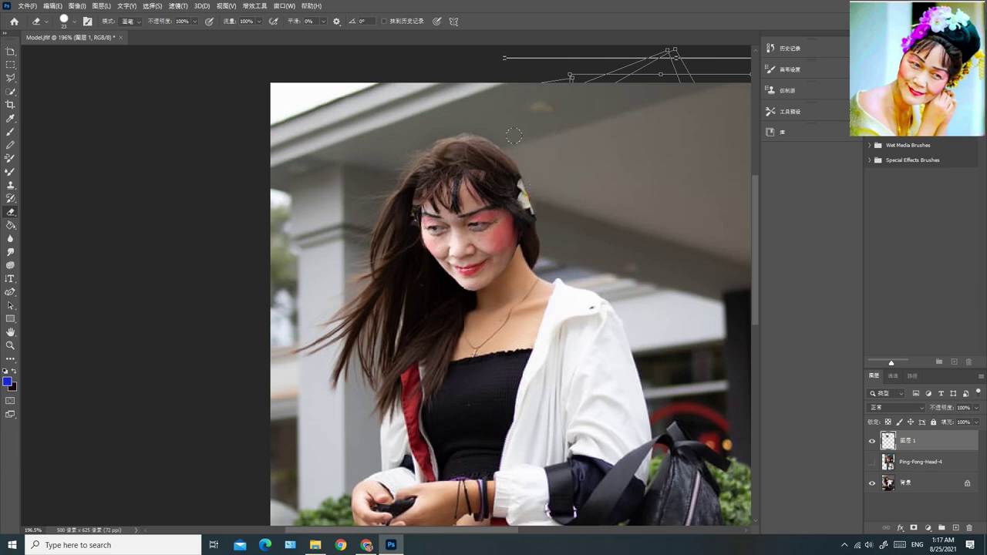
drag(515, 173, 529, 194)
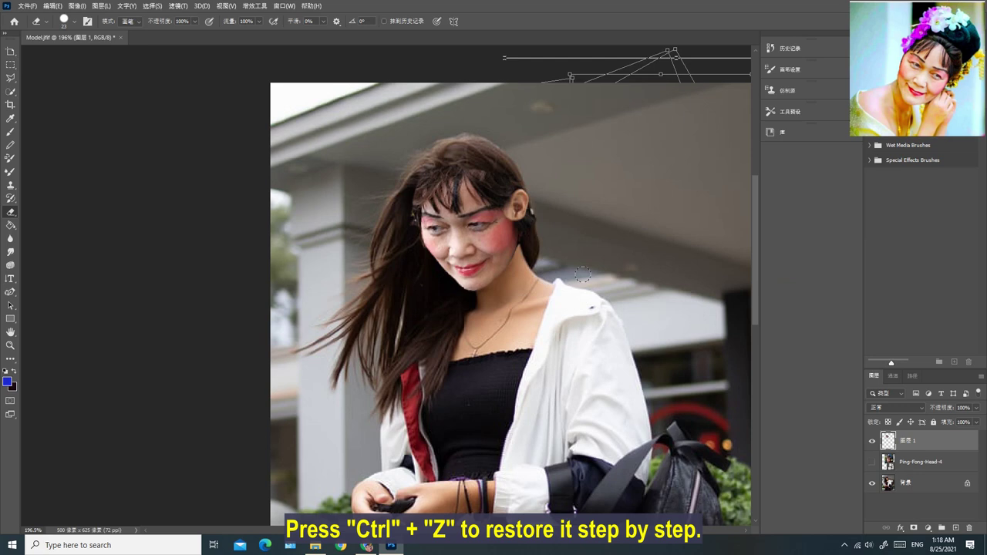
Undo the last erasing strokes and use the History to restore the white flower and the hair around it.
key(ctrl+z)
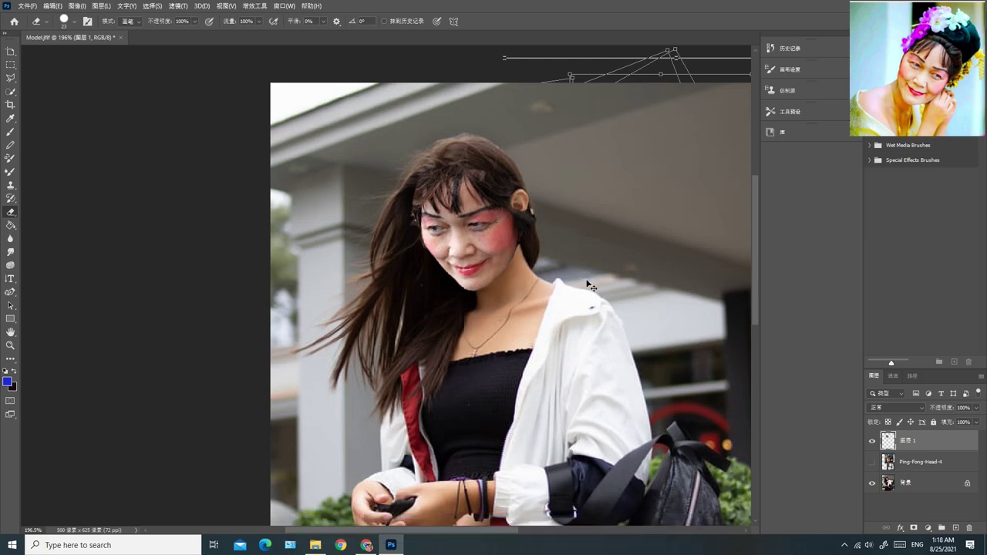
key(ctrl+z)
key(ctrl+z)
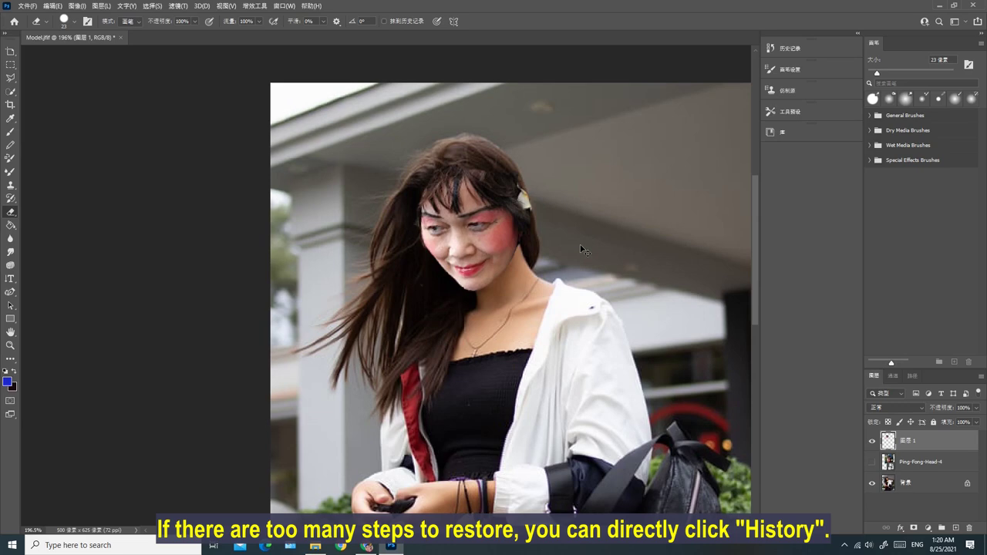
click(769, 49)
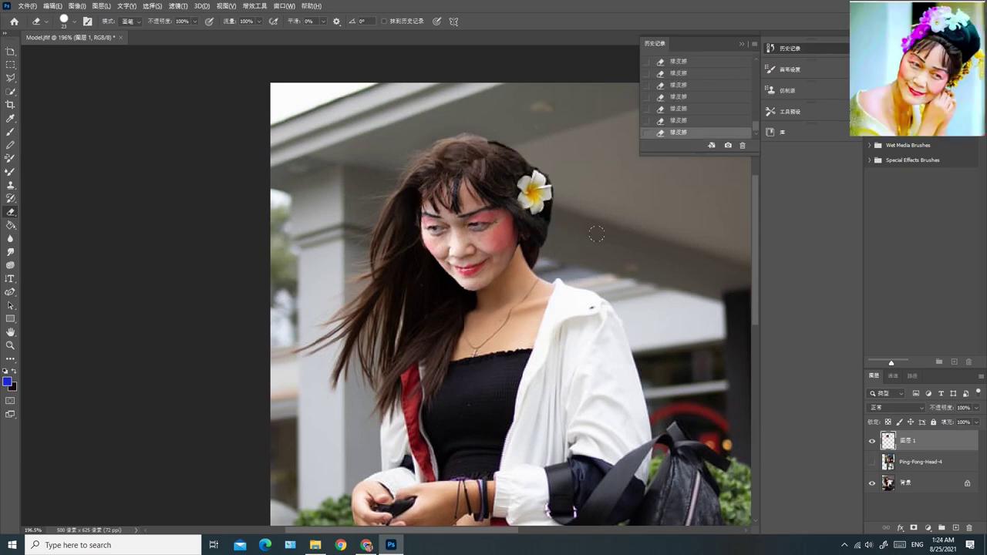
Reduce the Eraser tool's diameter to 7 px for detailed work around the avatar's hair.
scroll(602, 227, up, 2)
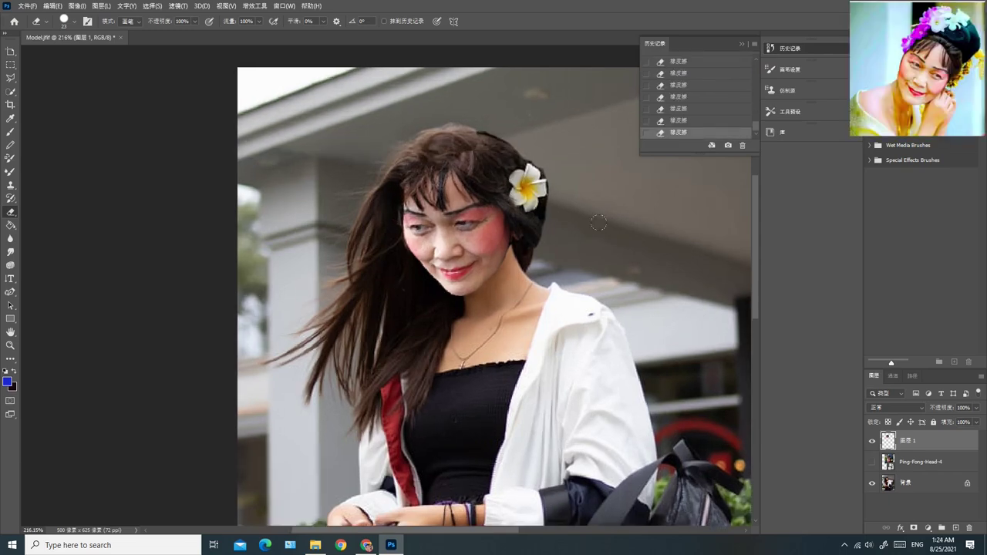
scroll(602, 227, up, 1)
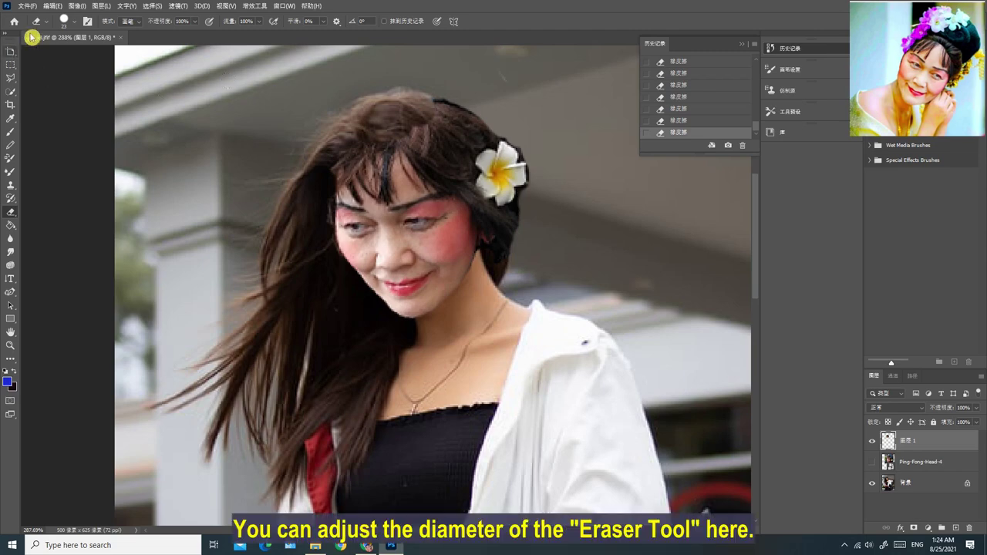
click(72, 24)
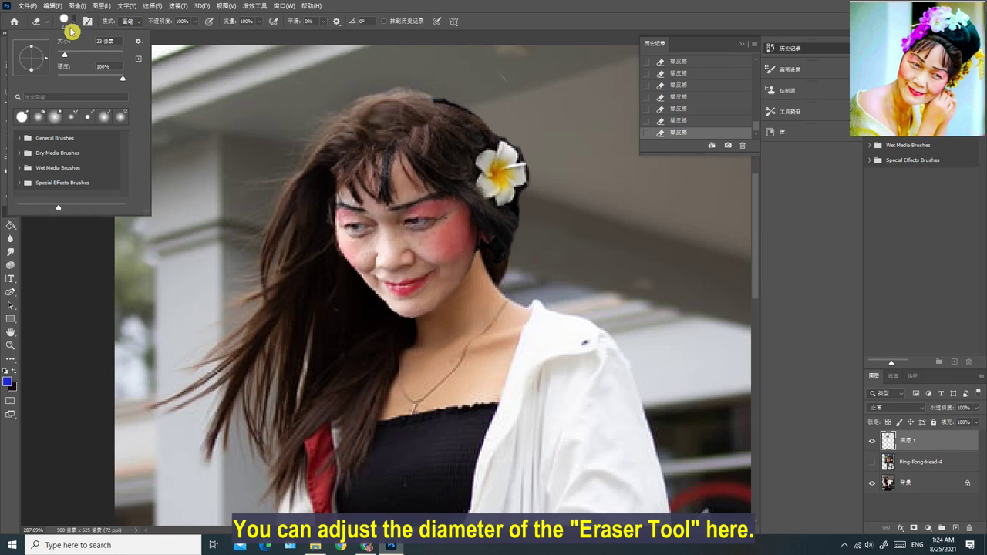
drag(67, 57, 60, 55)
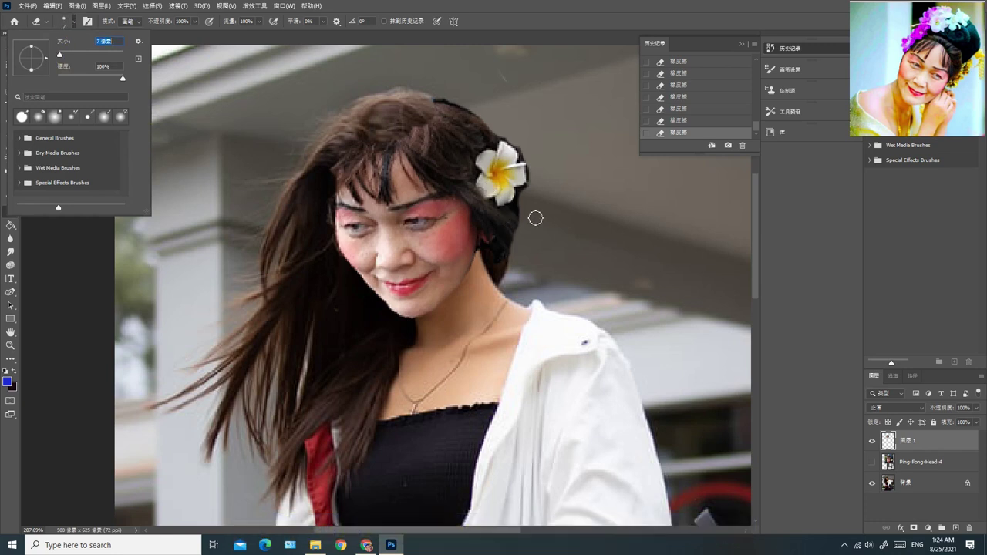
click(534, 186)
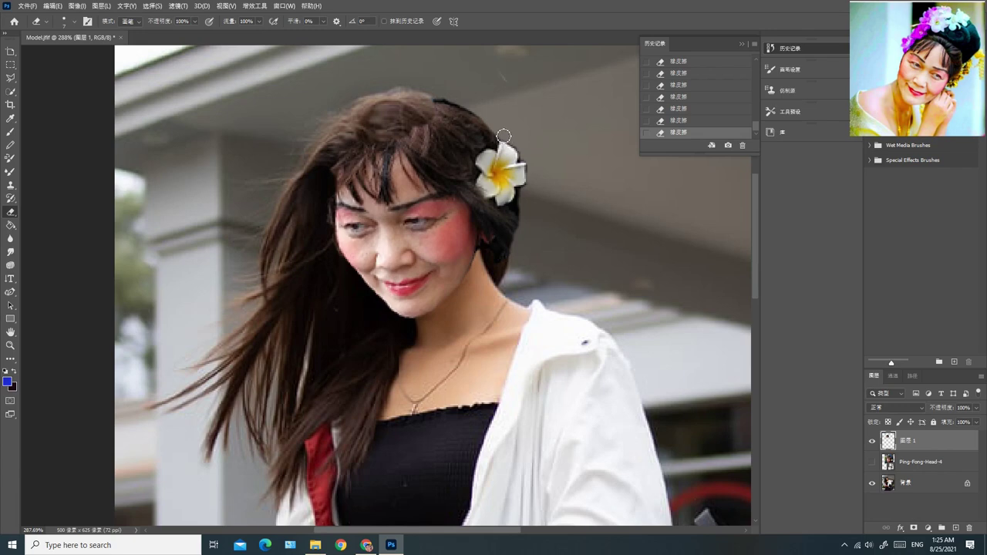
Hide and show the avatar layer several times to compare its hair outline with the model's original hair.
click(872, 441)
click(872, 441)
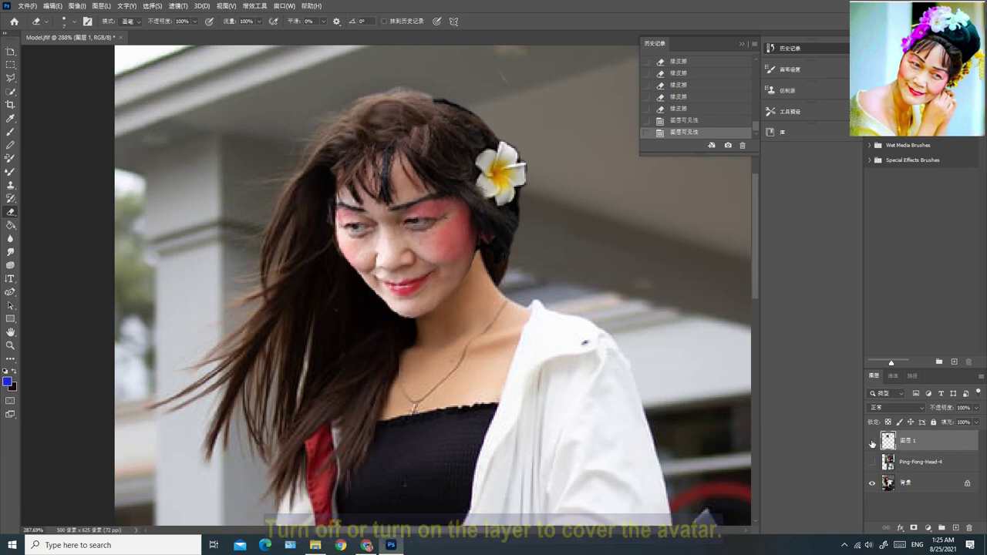
click(871, 441)
click(871, 441)
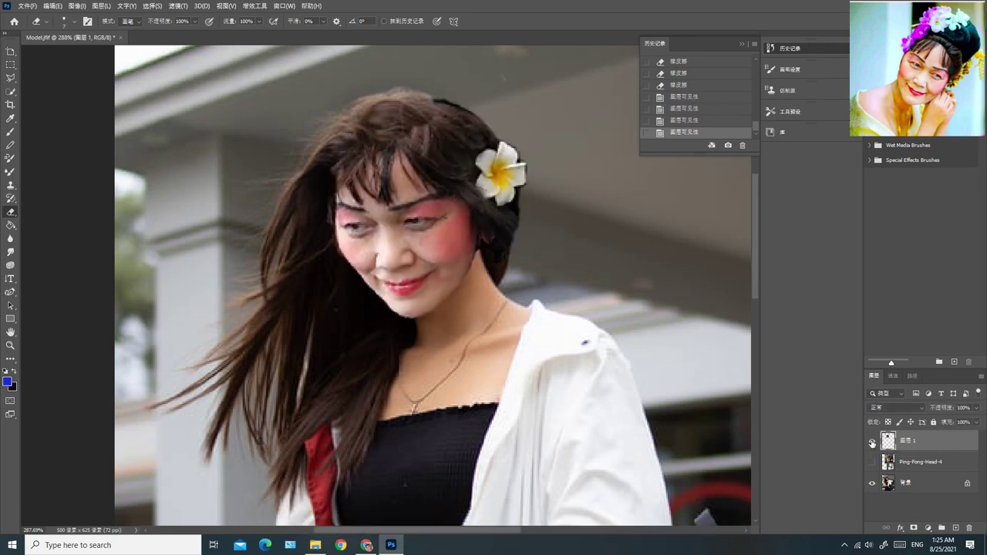
click(872, 441)
click(872, 441)
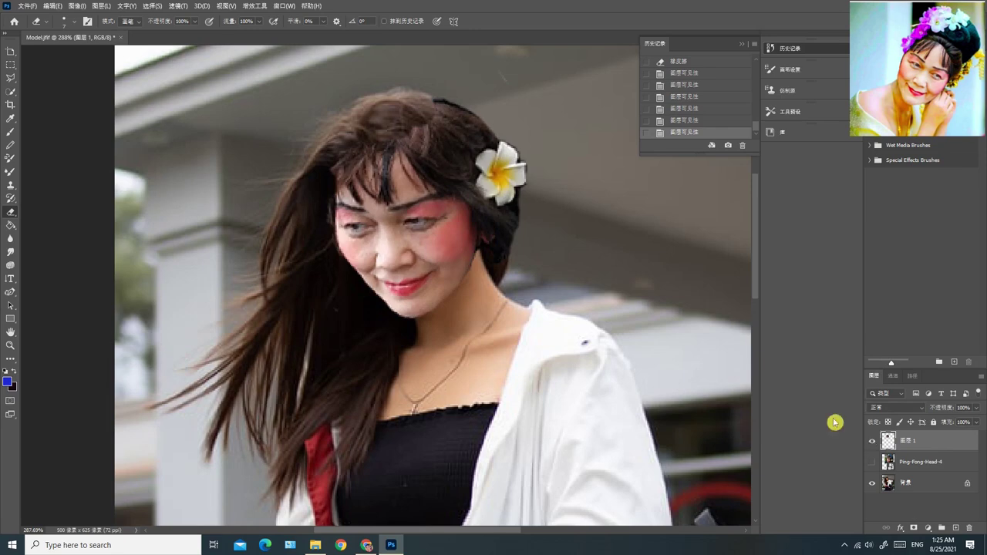
Erase the excess black hair edge above the white flower and along the crown of the head.
click(493, 139)
click(495, 139)
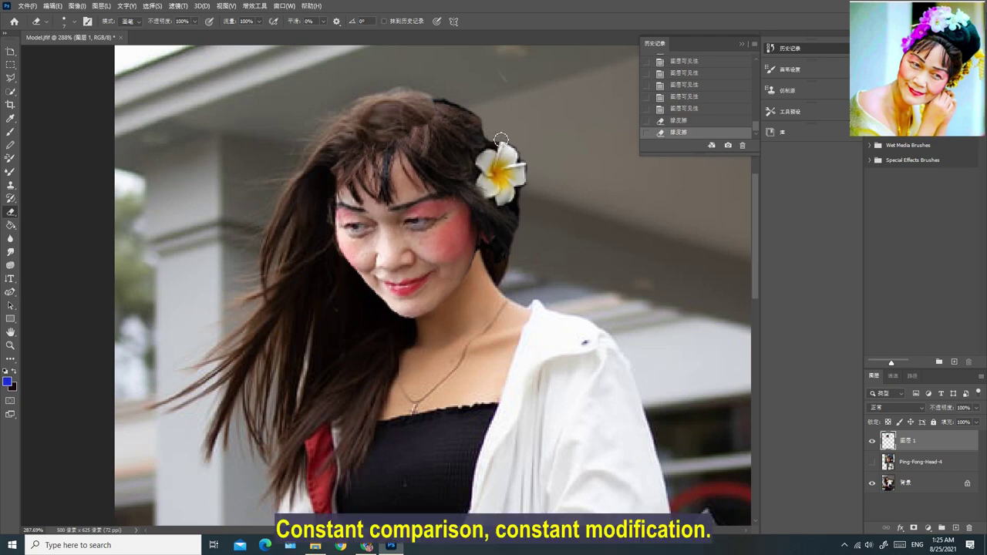
click(499, 141)
click(478, 110)
click(467, 100)
click(469, 103)
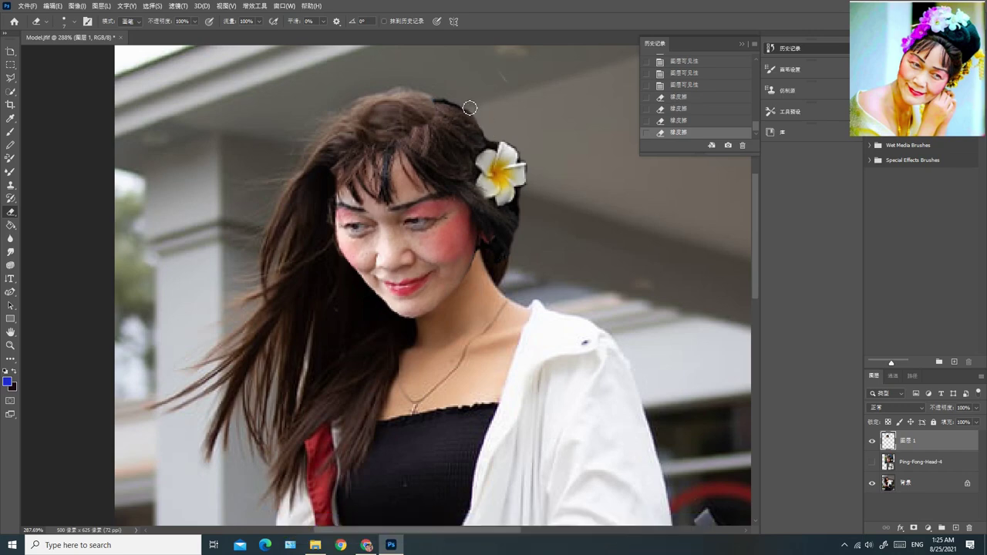
click(455, 102)
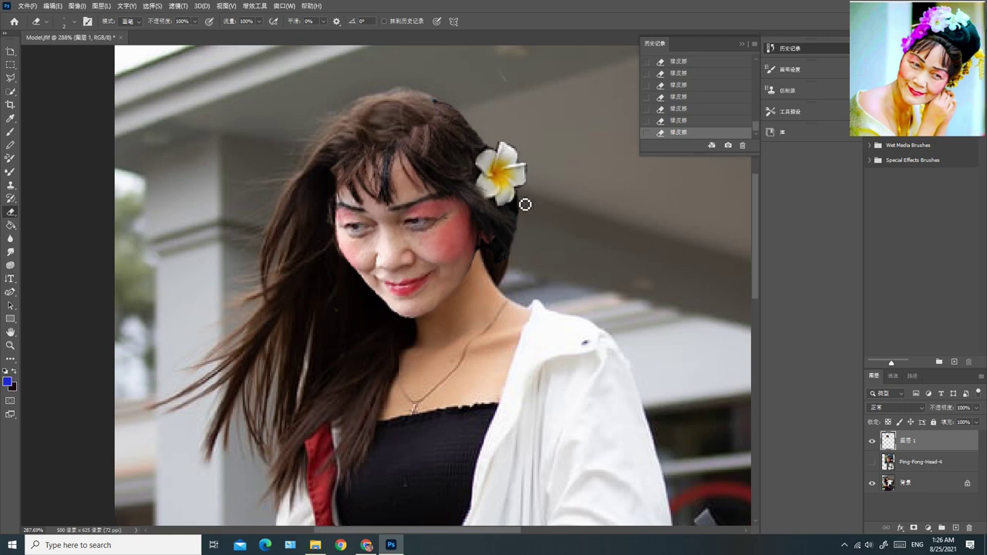
Toggle the avatar layer's visibility again to check the trimmed hair against the model's original head.
click(872, 441)
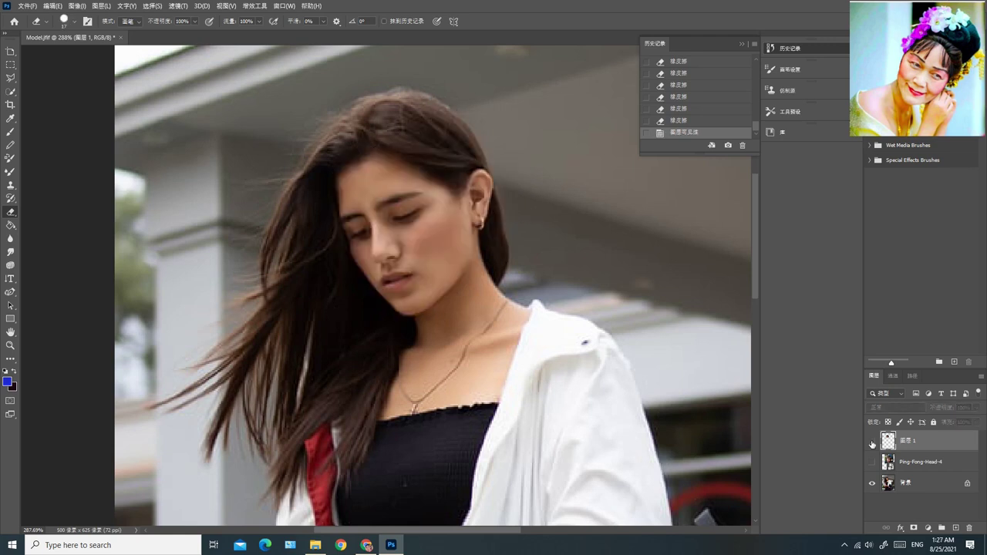
click(872, 441)
click(872, 441)
click(872, 442)
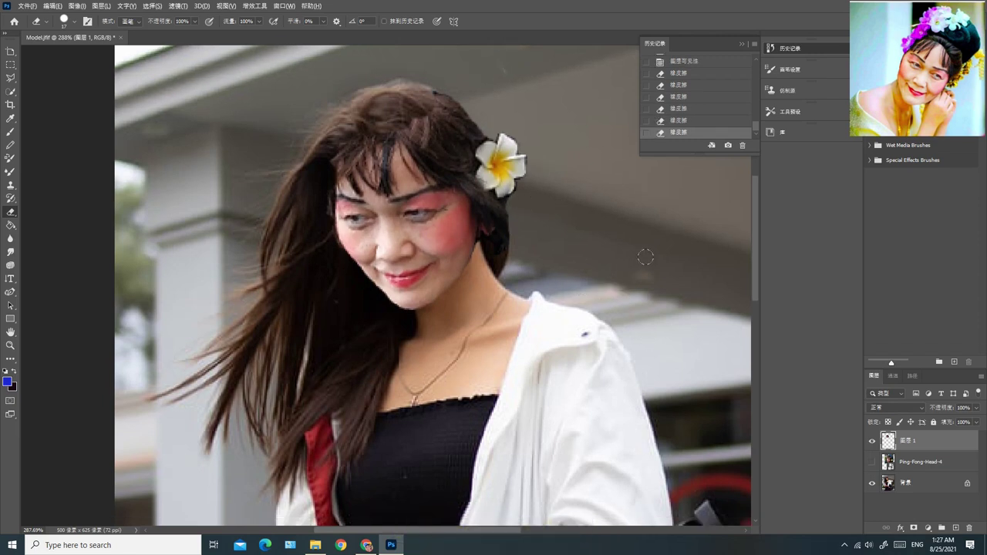
Close the History and examine the whole composite picture of the model with the avatar head.
scroll(650, 260, down, 3)
scroll(650, 259, down, 3)
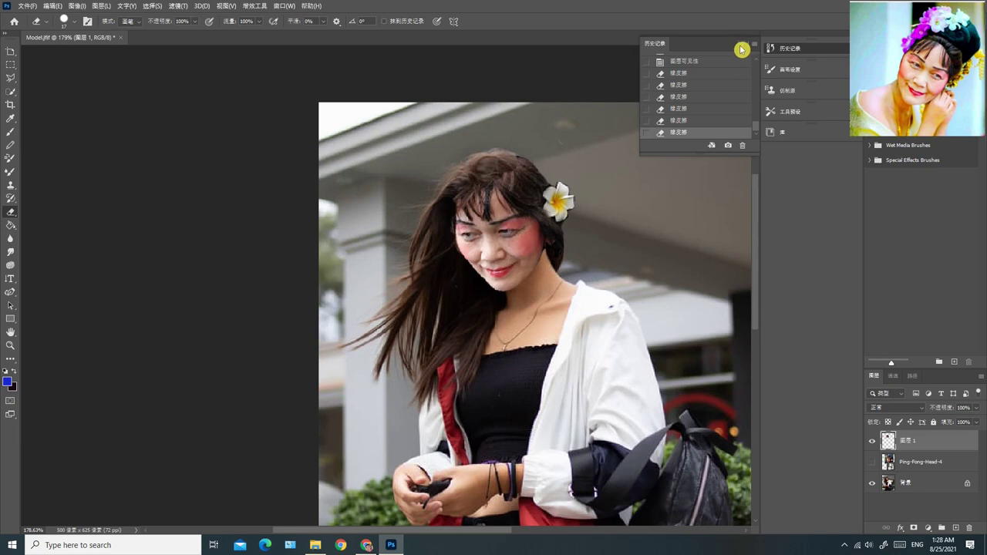
click(744, 41)
scroll(682, 301, down, 1)
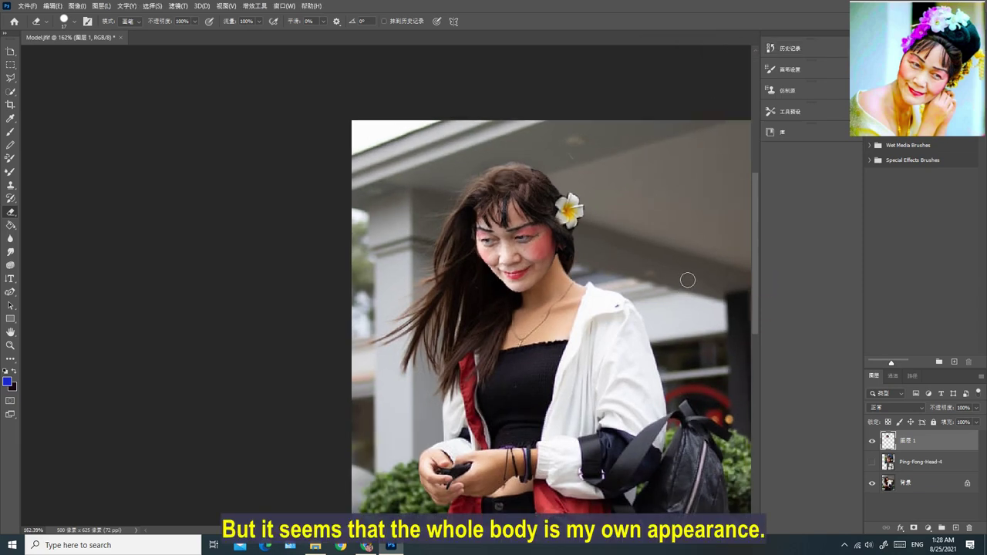
scroll(698, 297, down, 1)
scroll(701, 308, down, 1)
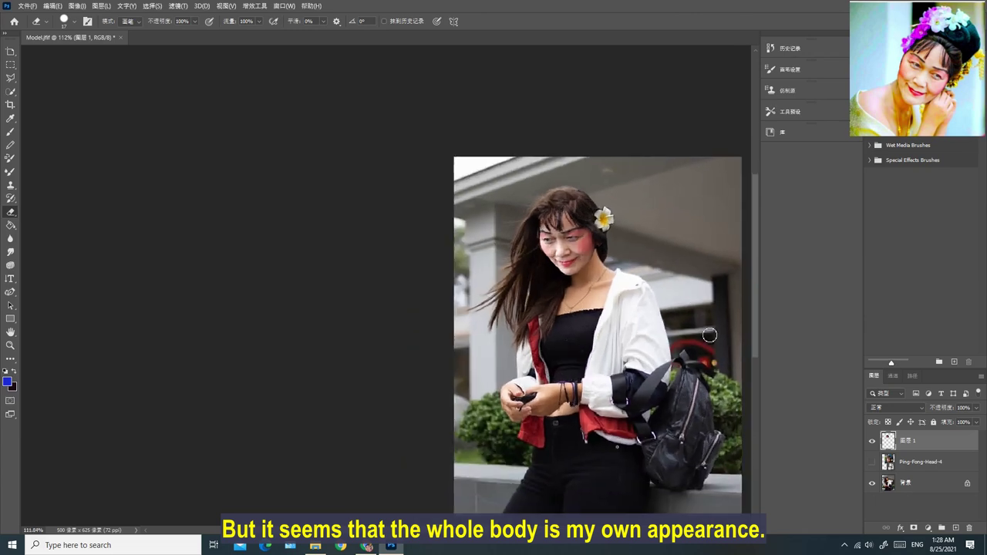
drag(478, 532, 547, 533)
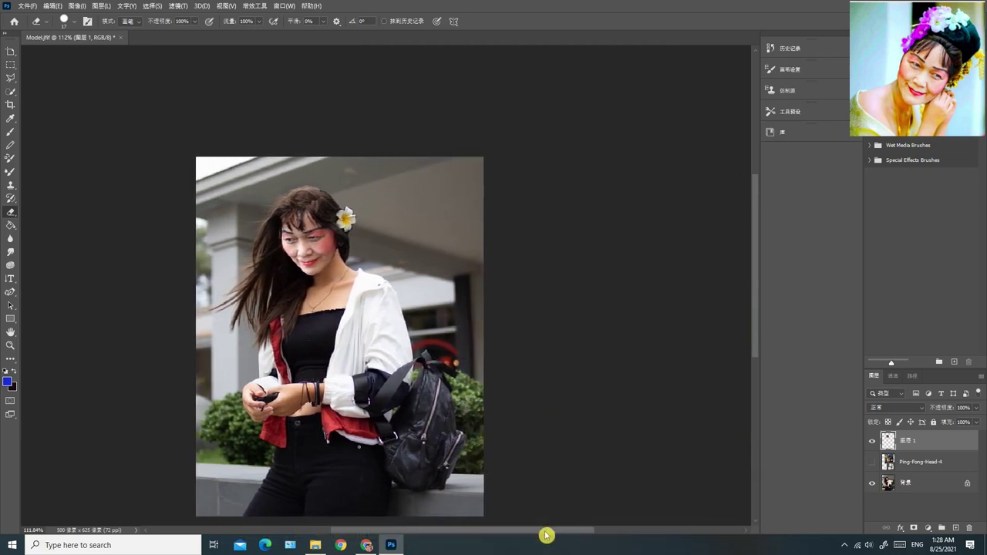
scroll(553, 386, down, 1)
scroll(553, 387, down, 3)
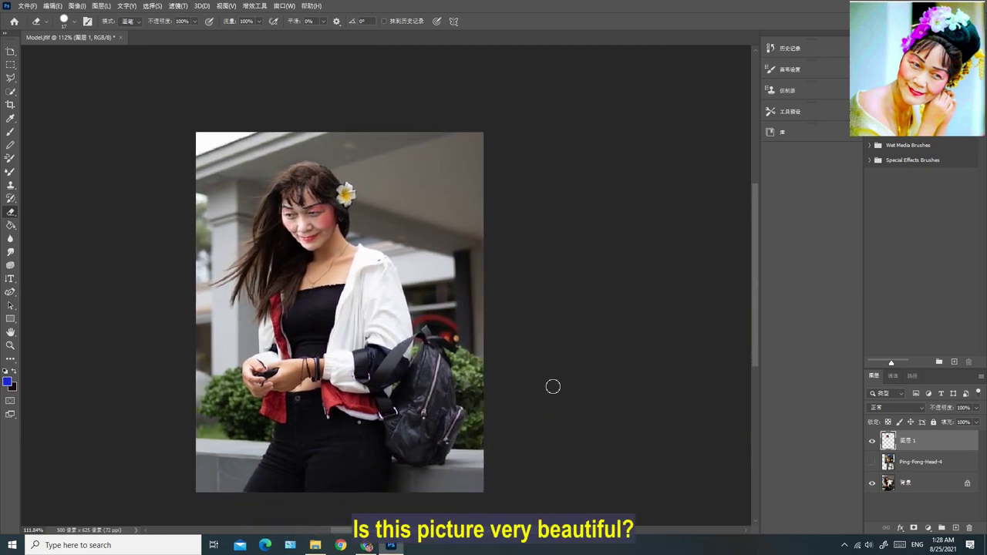